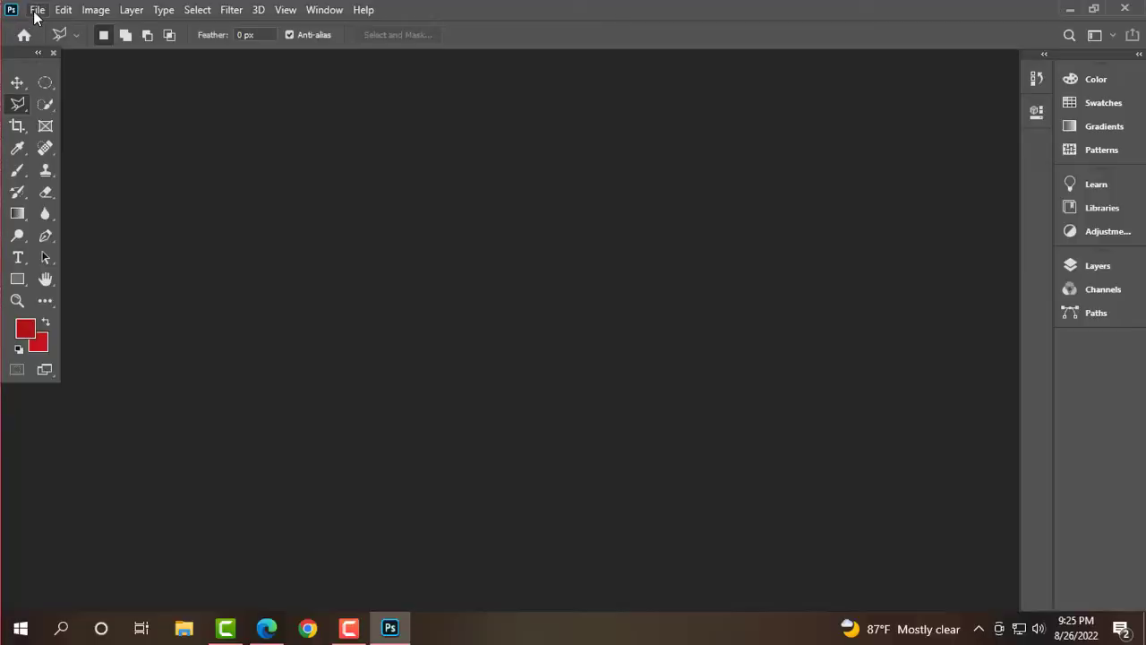
Step: Create a white 2100 × 1500 px, 300 ppi document from the Default Photoshop Size preset
{"action": "left_click", "coordinate": [37, 11]}
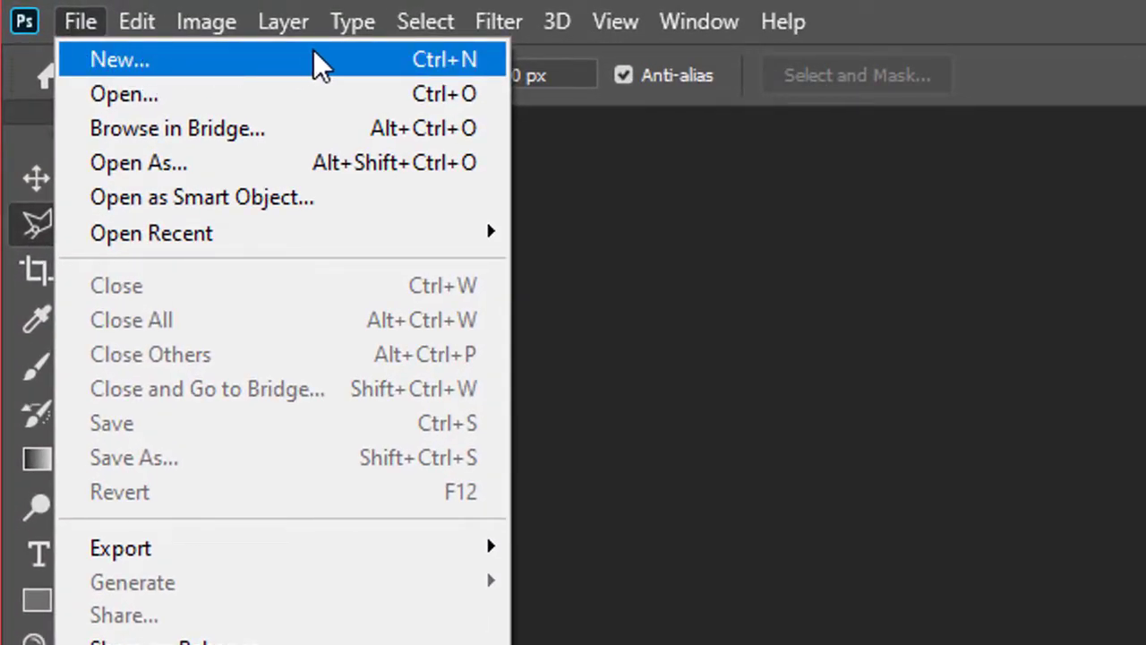
{"action": "left_click", "coordinate": [465, 61]}
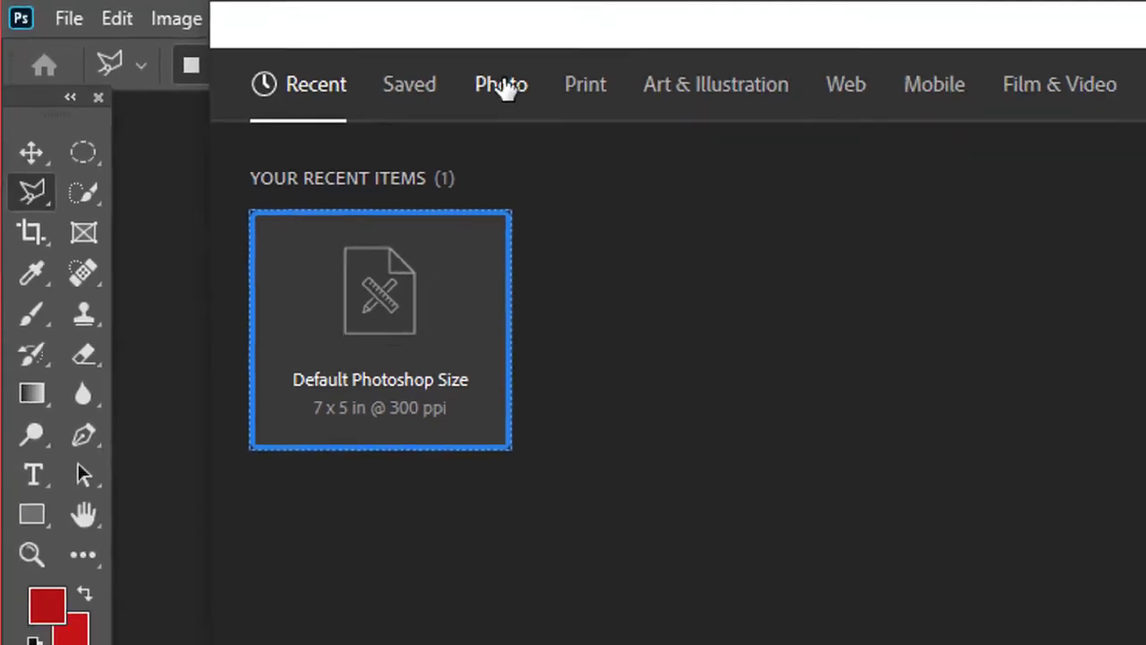
{"action": "left_click", "coordinate": [272, 47]}
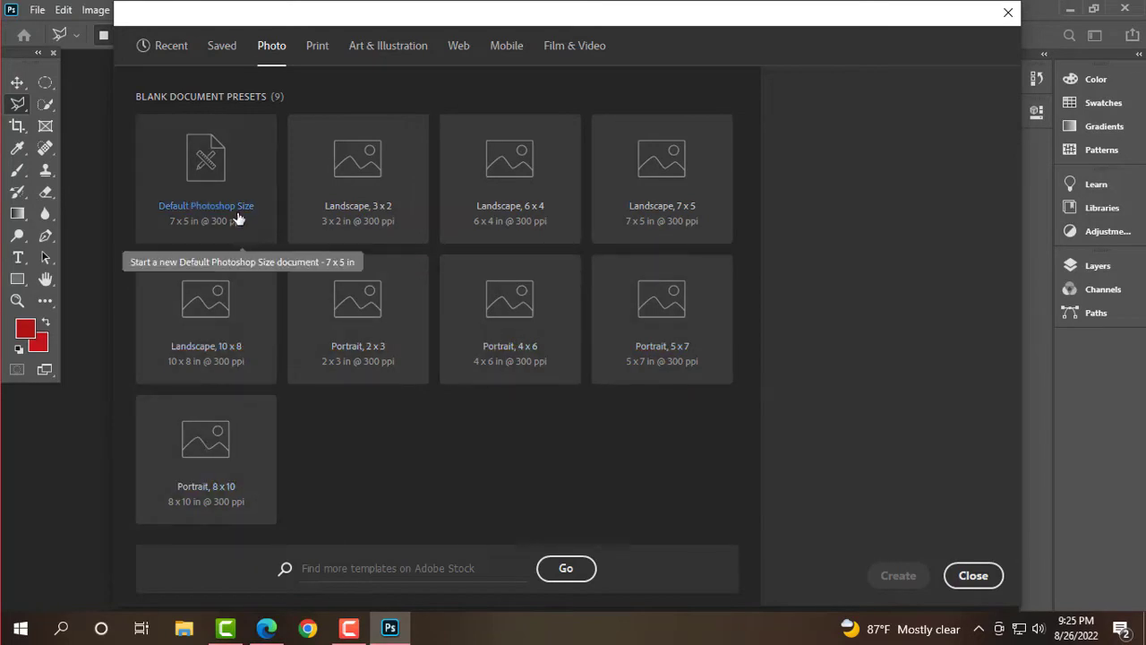
{"action": "double_click", "coordinate": [199, 209]}
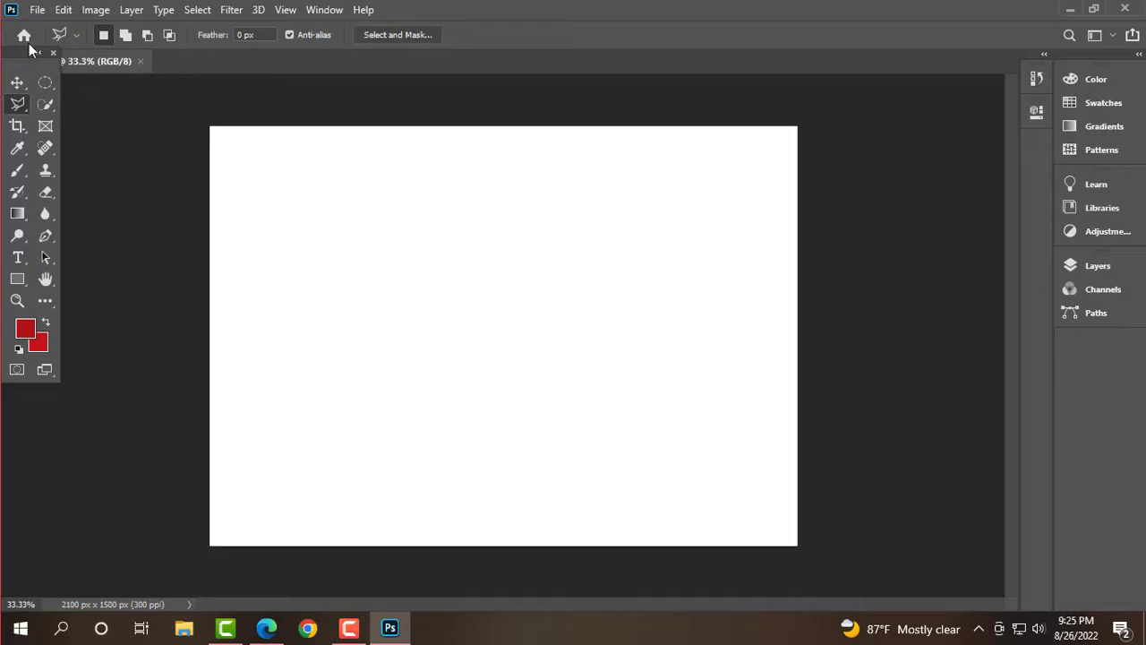
Step: Open salman.jfif from the Desktop as a second document
{"action": "left_click", "coordinate": [37, 11]}
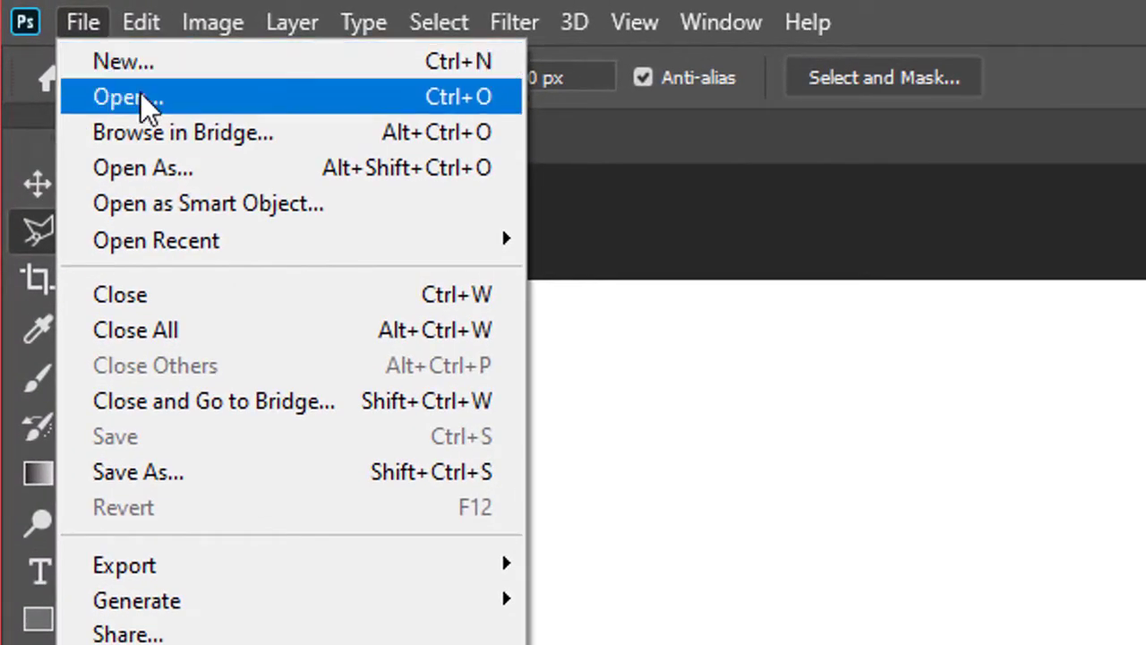
{"action": "left_click", "coordinate": [139, 94]}
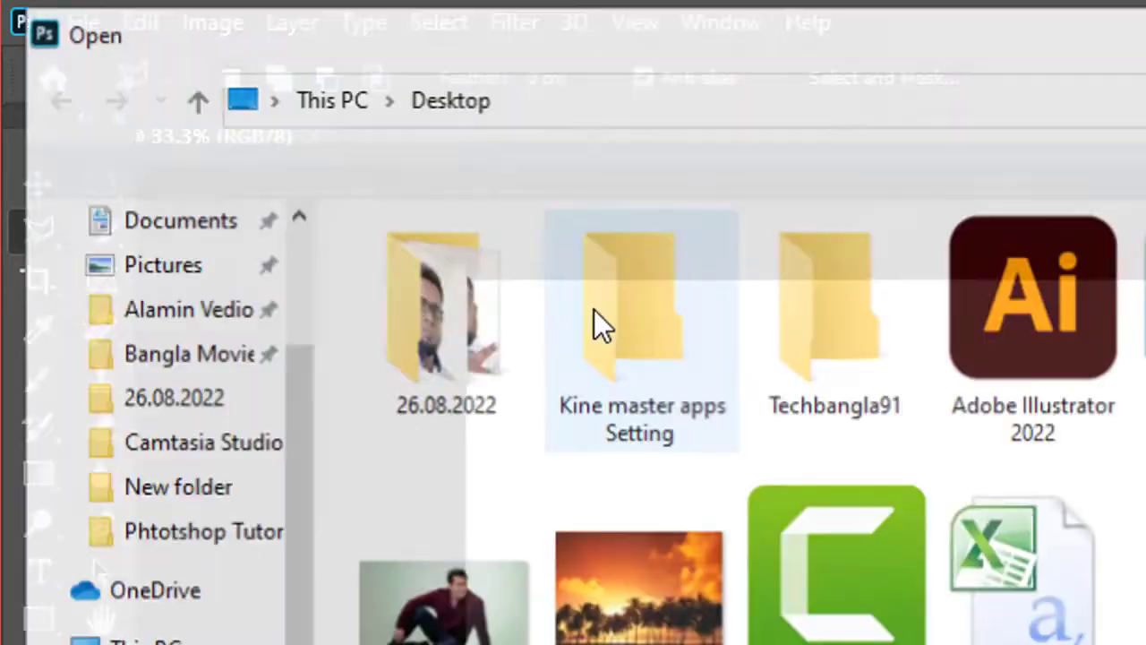
{"action": "left_click", "coordinate": [441, 614]}
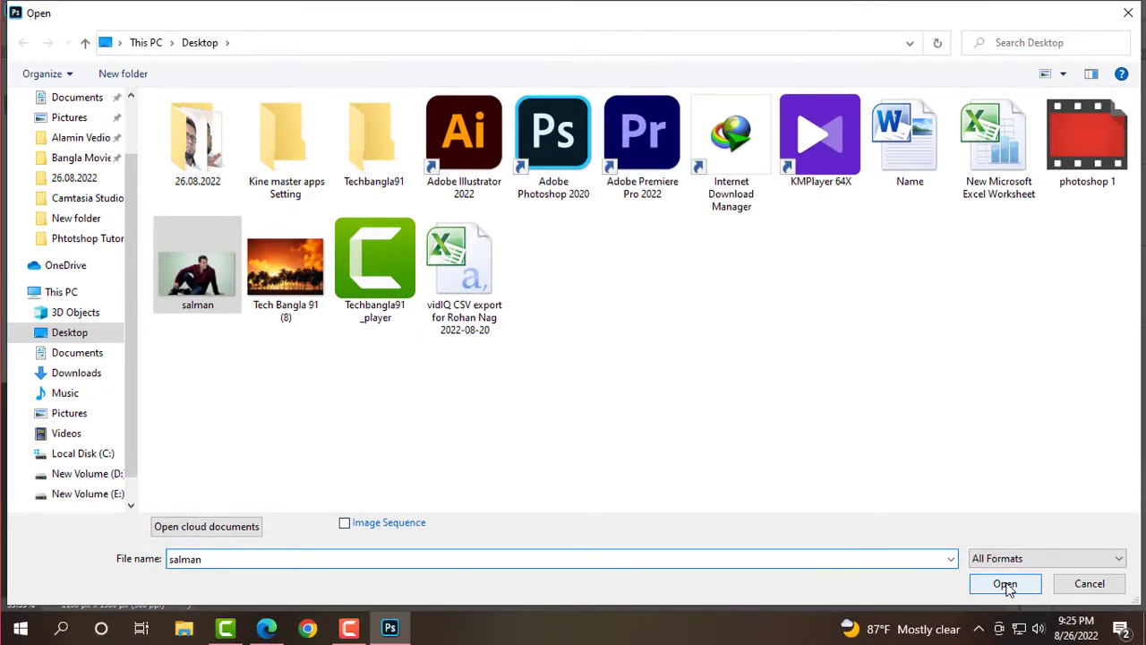
{"action": "left_click", "coordinate": [1004, 584]}
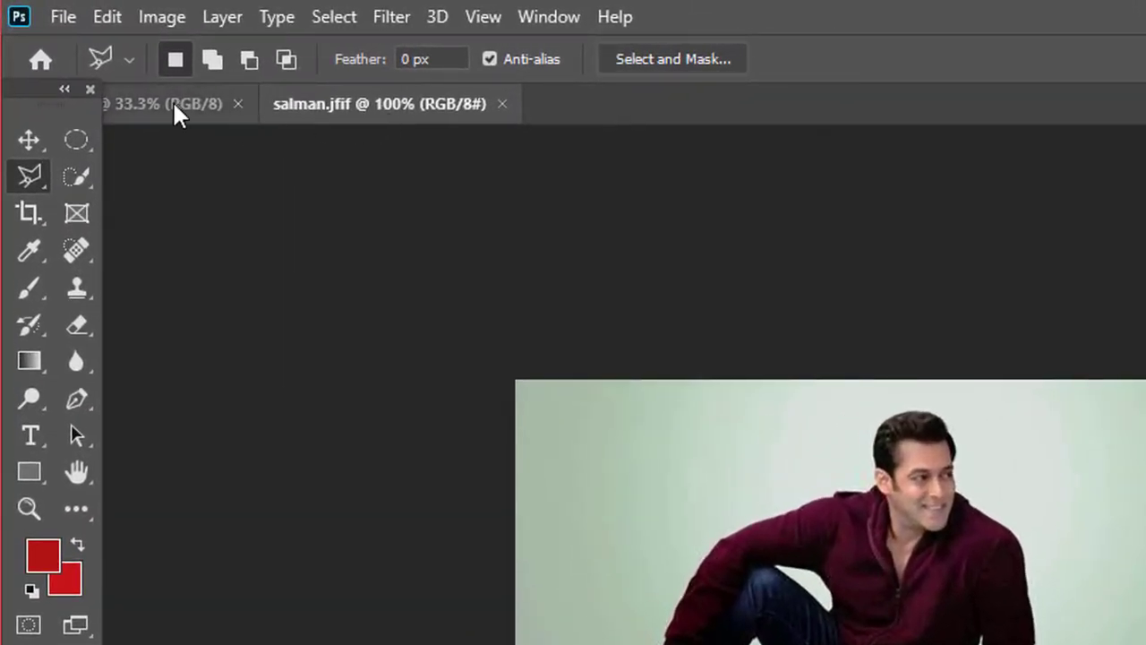
Step: Drag the man's photo onto the blank document with the Move tool, creating Layer 1
{"action": "left_click", "coordinate": [174, 103]}
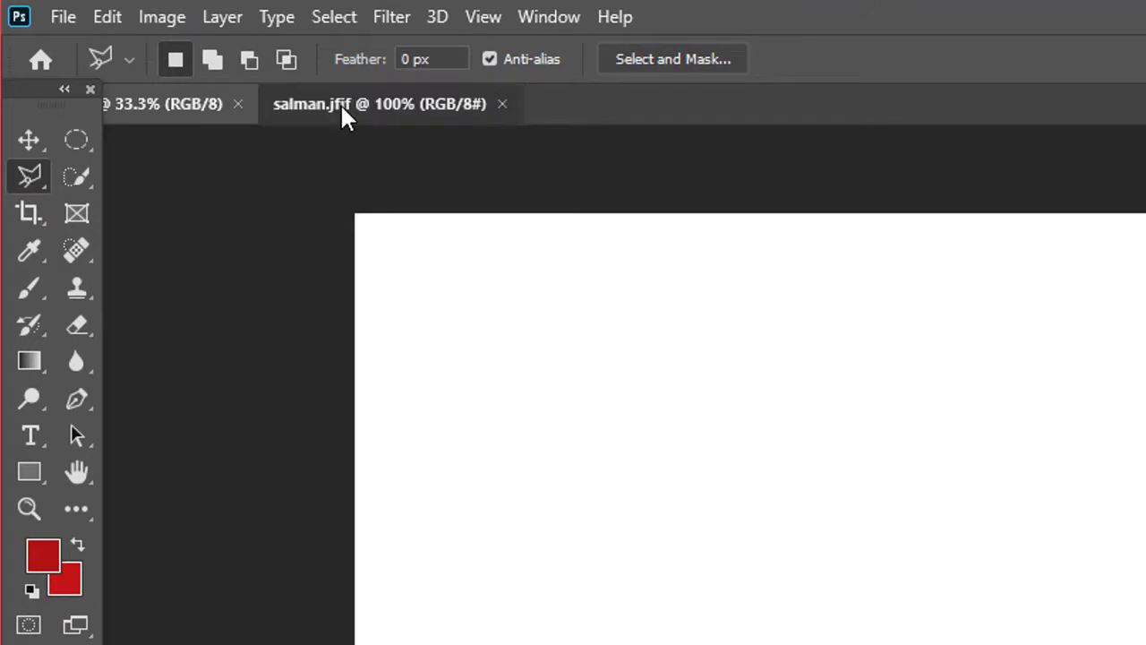
{"action": "left_click", "coordinate": [341, 103]}
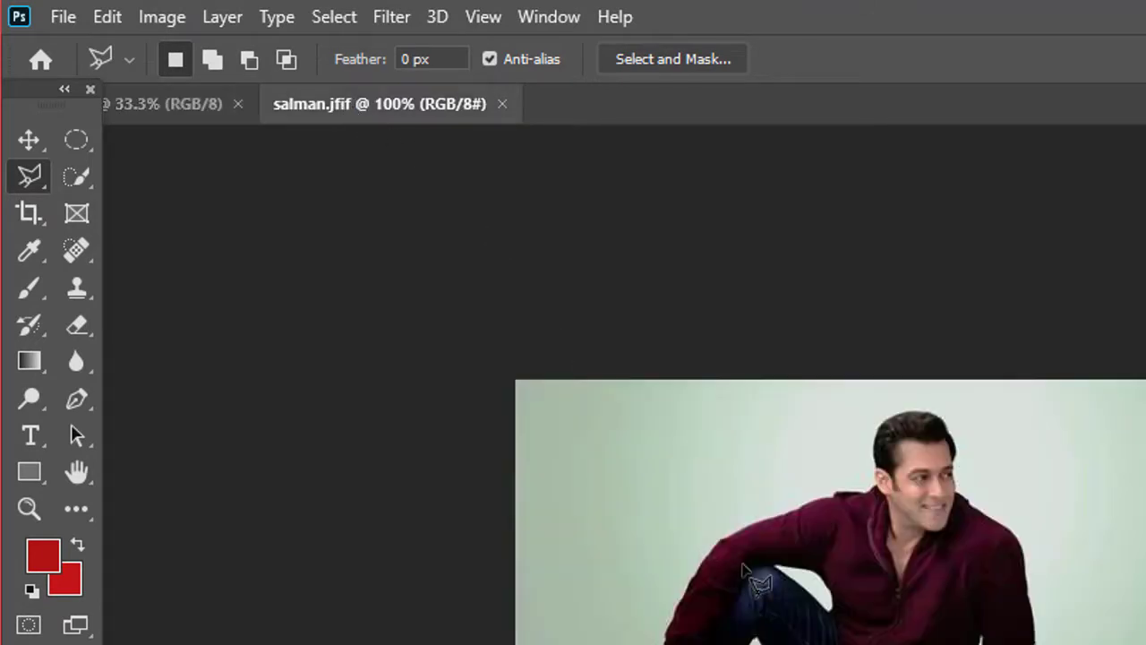
{"action": "left_click", "coordinate": [38, 145]}
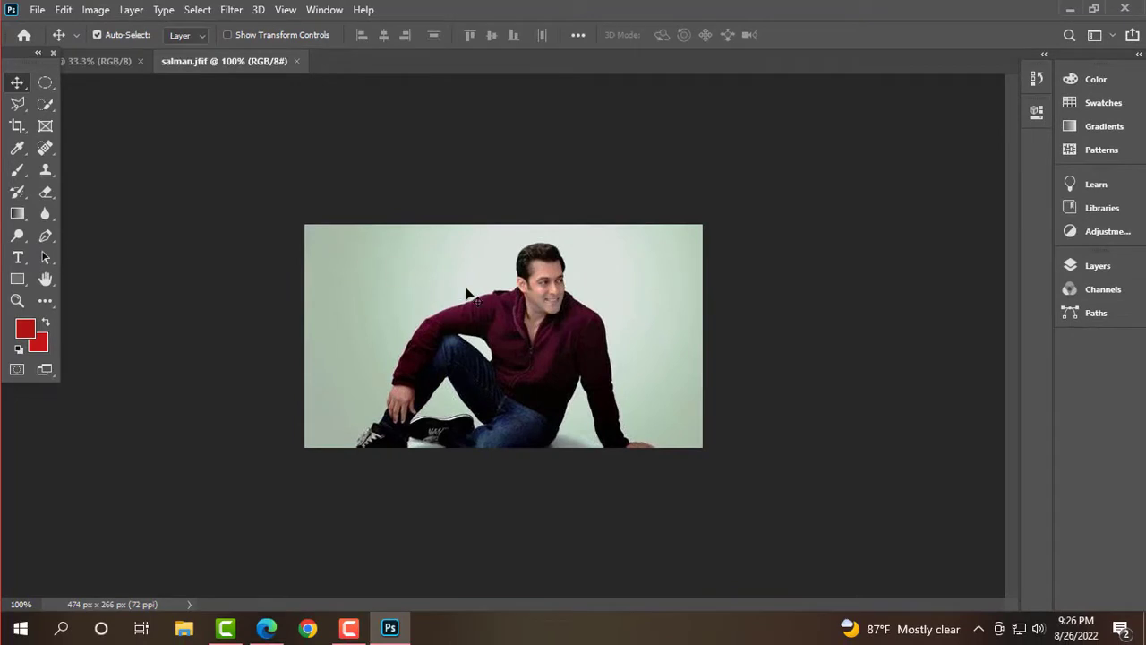
{"action": "left_click", "coordinate": [86, 62]}
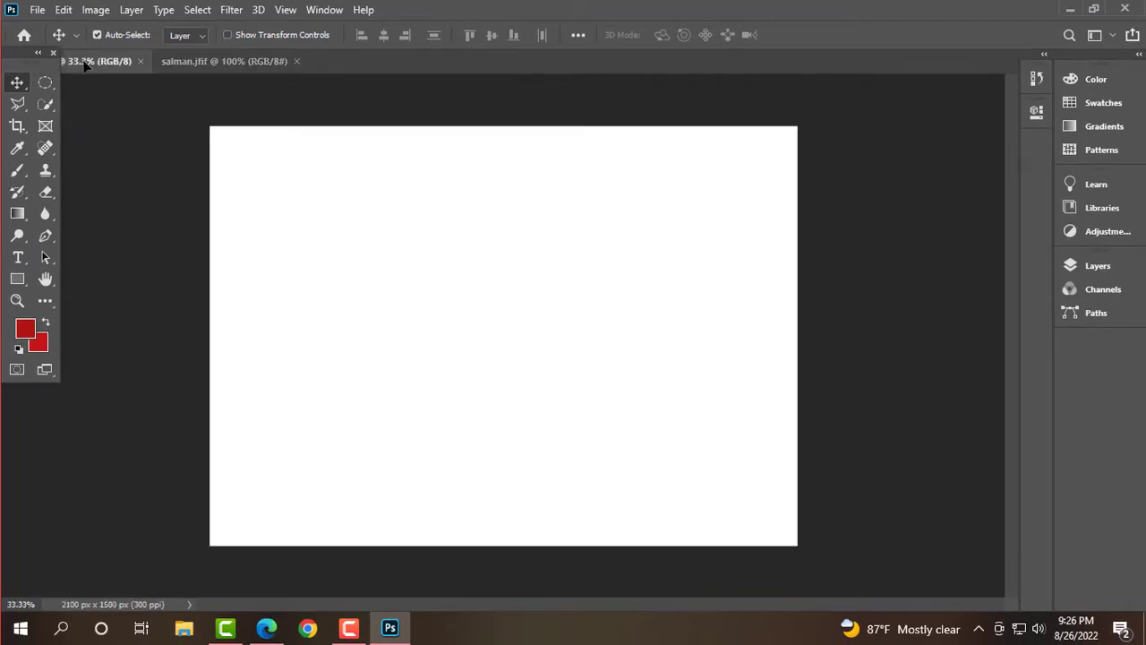
{"action": "left_click_drag", "start_coordinate": [86, 68], "coordinate": [385, 269]}
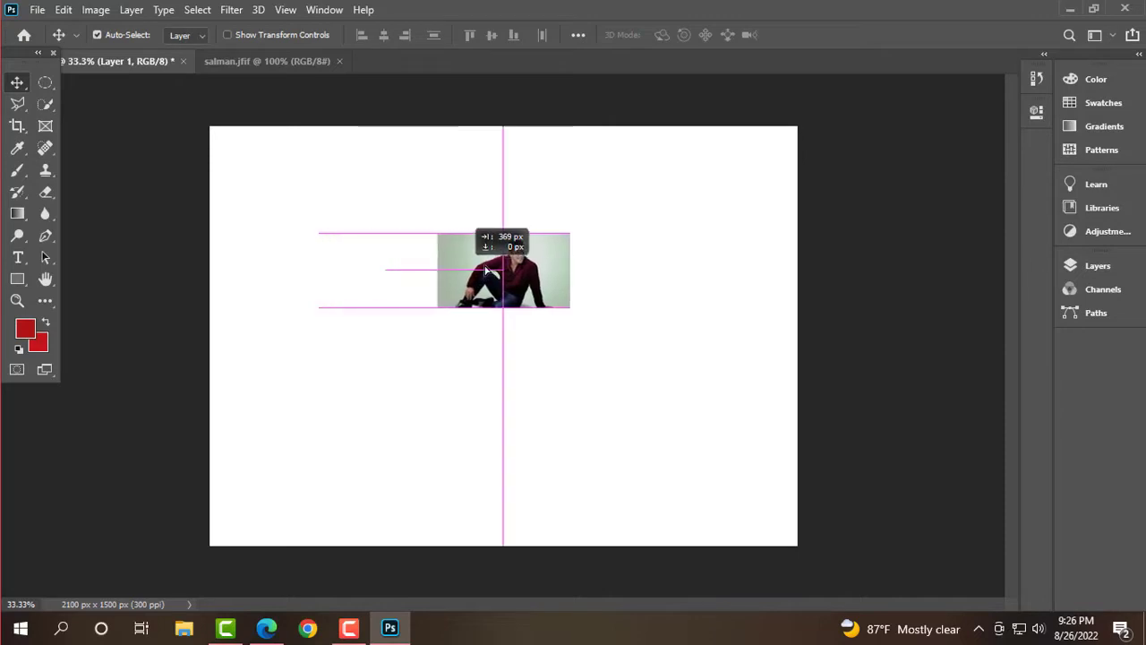
Step: Position the photo copy in the canvas's upper-left area
{"action": "mouse_move", "coordinate": [345, 277]}
{"action": "left_mouse_down"}
{"action": "mouse_move", "coordinate": [527, 206]}
{"action": "mouse_move", "coordinate": [465, 257]}
{"action": "left_mouse_up"}
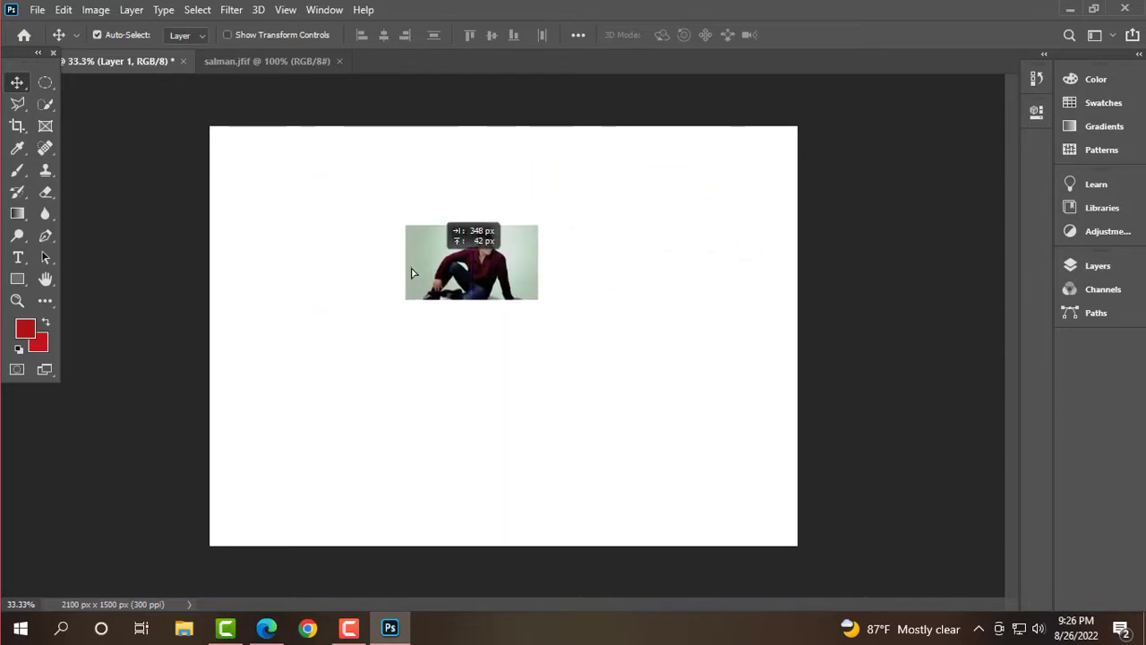
{"action": "mouse_move", "coordinate": [465, 257]}
{"action": "left_mouse_down"}
{"action": "mouse_move", "coordinate": [346, 216]}
{"action": "mouse_move", "coordinate": [330, 242]}
{"action": "left_mouse_up"}
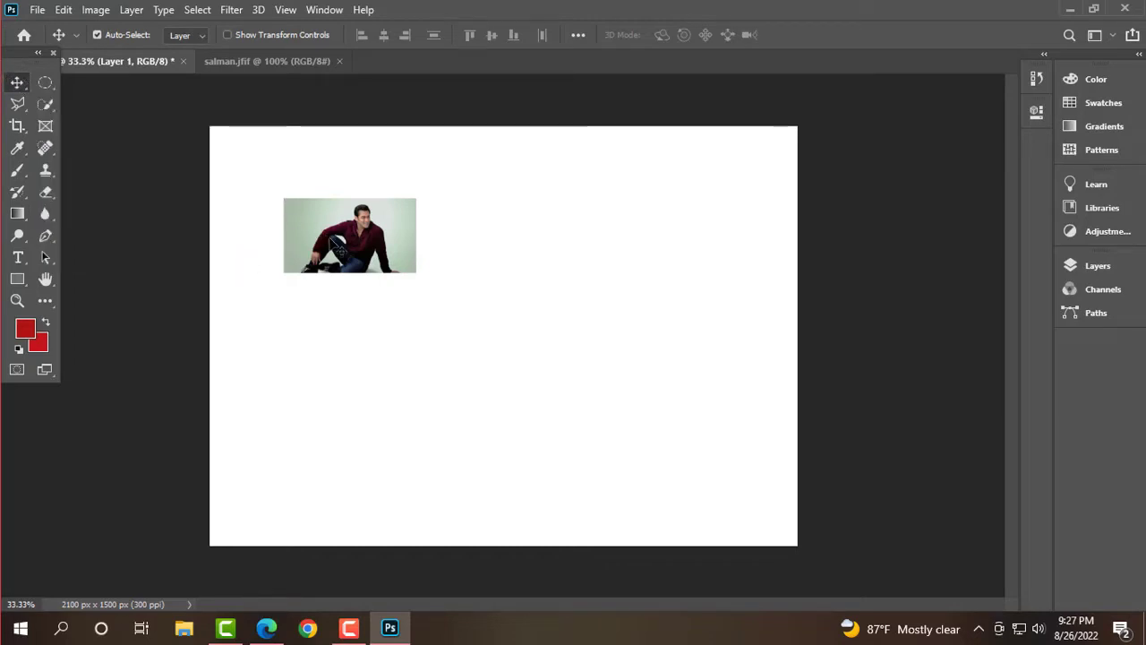
{"action": "mouse_move", "coordinate": [335, 240]}
{"action": "left_mouse_down"}
{"action": "mouse_move", "coordinate": [517, 215]}
{"action": "mouse_move", "coordinate": [426, 399]}
{"action": "mouse_move", "coordinate": [402, 392]}
{"action": "left_mouse_up"}
{"action": "left_click_drag", "start_coordinate": [322, 361], "coordinate": [327, 243]}
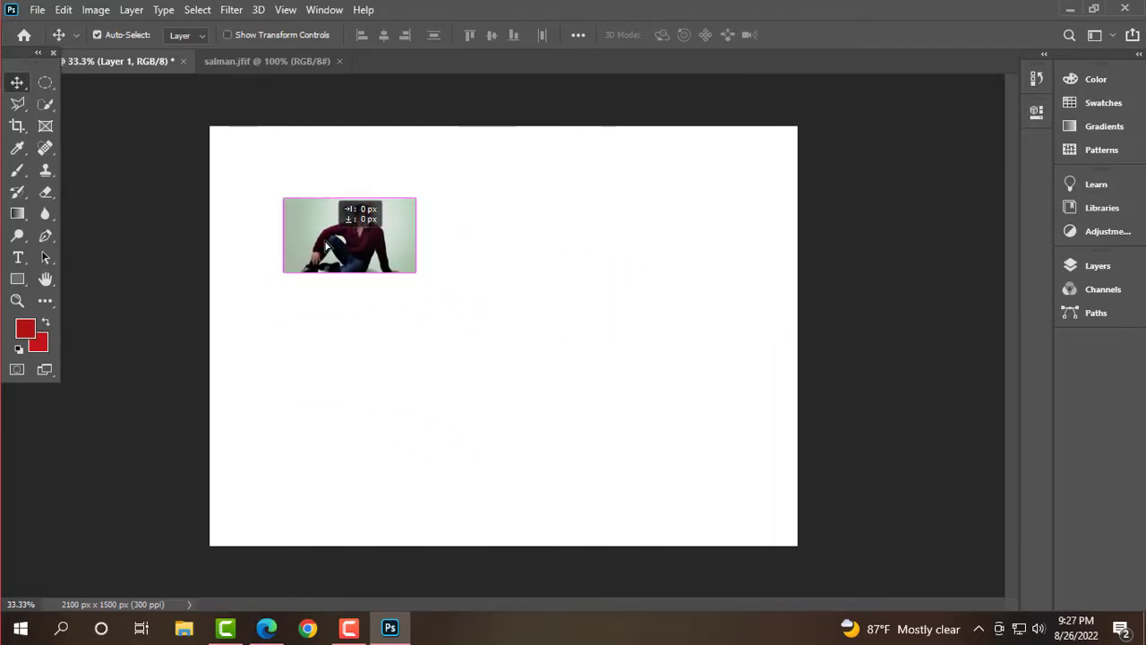
Step: Select the photo copy using the Elliptical Marquee and Quick Selection tools
{"action": "left_click", "coordinate": [45, 85]}
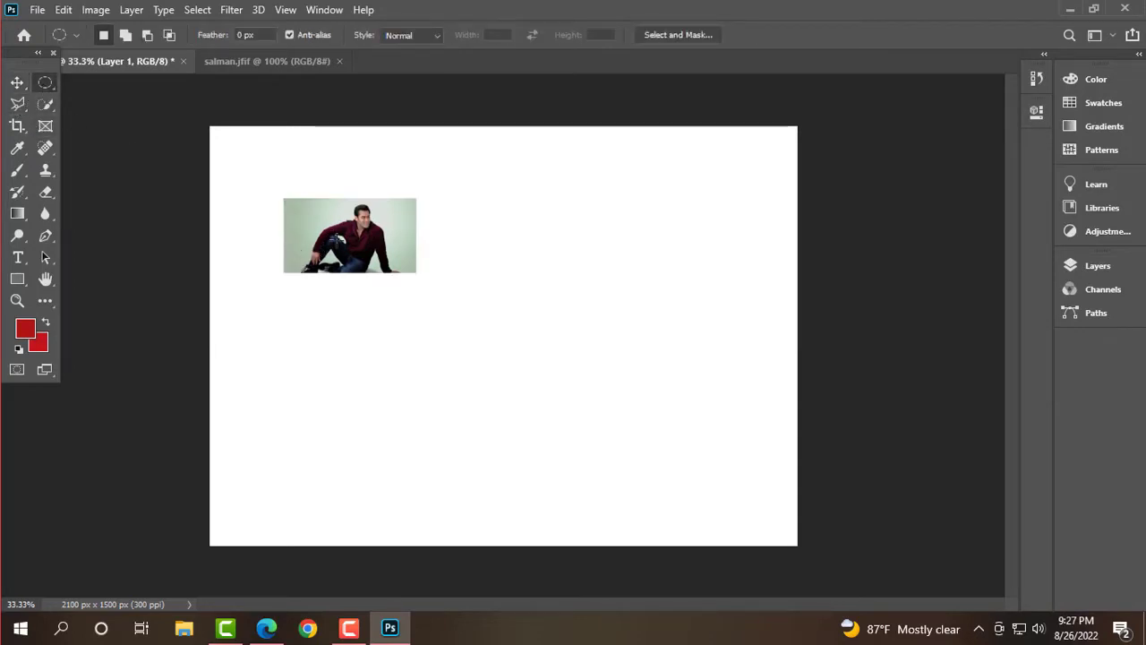
{"action": "left_click_drag", "start_coordinate": [337, 240], "coordinate": [438, 265]}
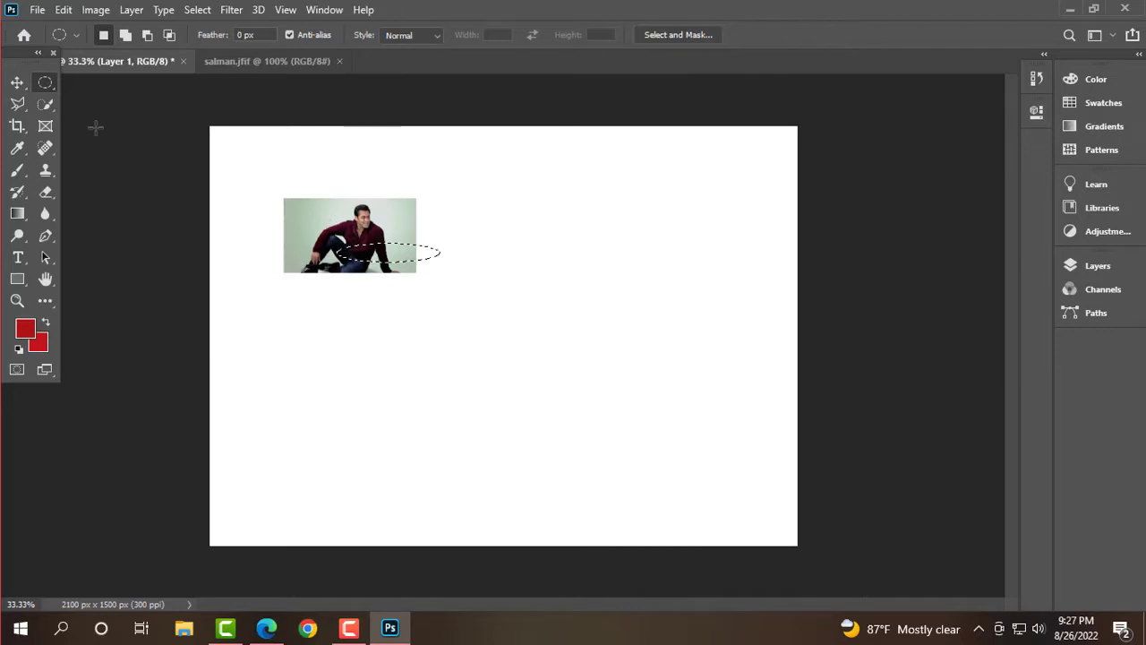
{"action": "left_click", "coordinate": [45, 104]}
{"action": "left_click_drag", "start_coordinate": [292, 214], "coordinate": [420, 235]}
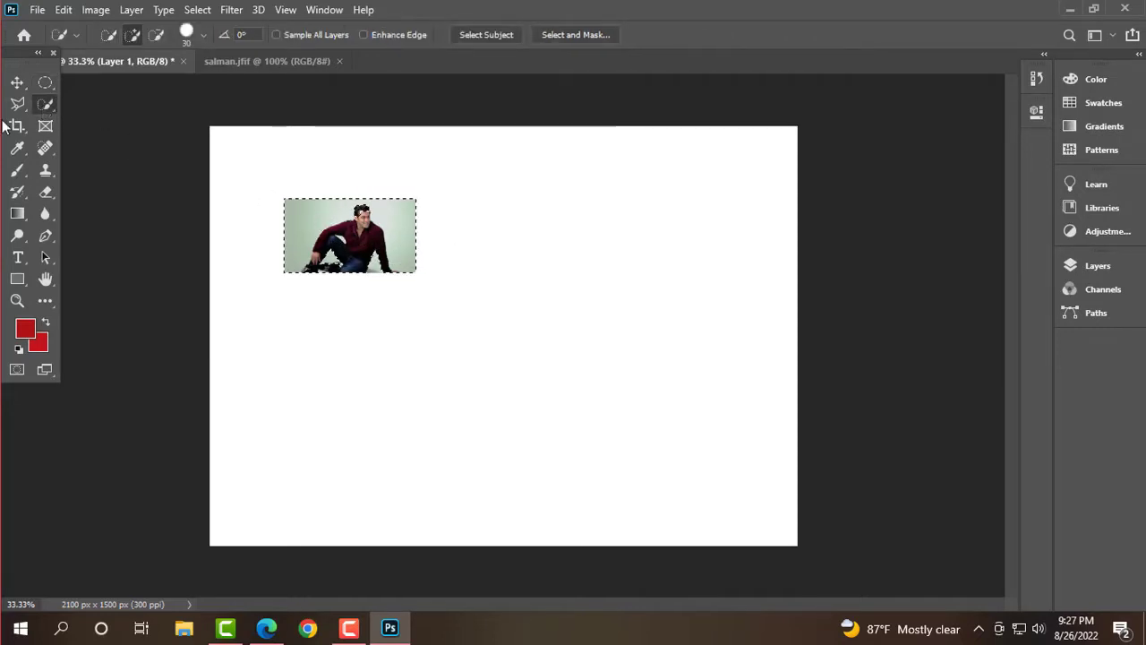
Step: Merge the layer with Ctrl+E and move the selected photo to the canvas's upper middle
{"action": "left_click", "coordinate": [17, 82]}
{"action": "left_click_drag", "start_coordinate": [354, 215], "coordinate": [516, 254]}
{"action": "key", "text": "ctrl+e"}
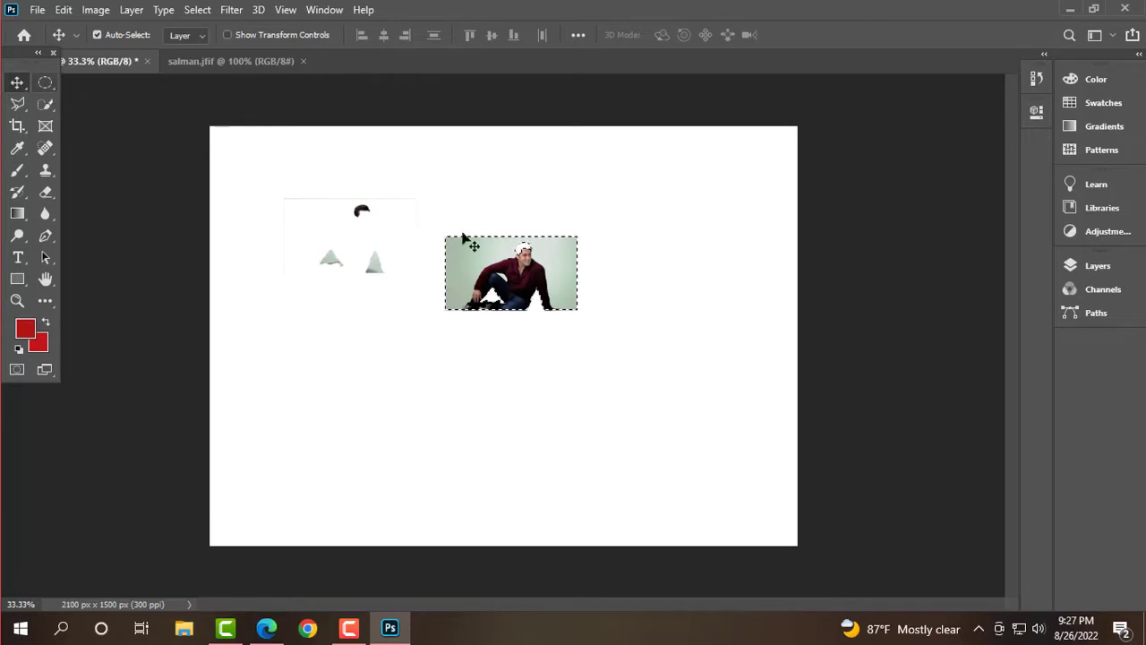
{"action": "mouse_move", "coordinate": [513, 284]}
{"action": "left_mouse_down"}
{"action": "mouse_move", "coordinate": [340, 242]}
{"action": "mouse_move", "coordinate": [359, 247]}
{"action": "left_mouse_up"}
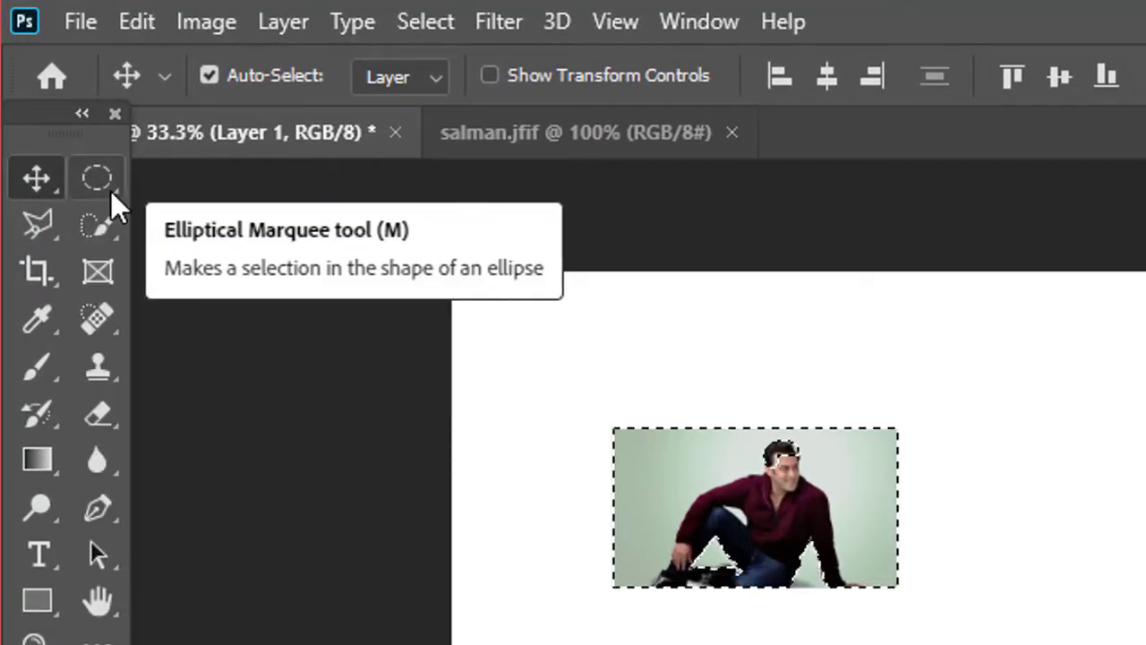
Step: Clear the selection and choose the Rectangular Marquee Tool from the marquee flyout
{"action": "left_click", "coordinate": [111, 191]}
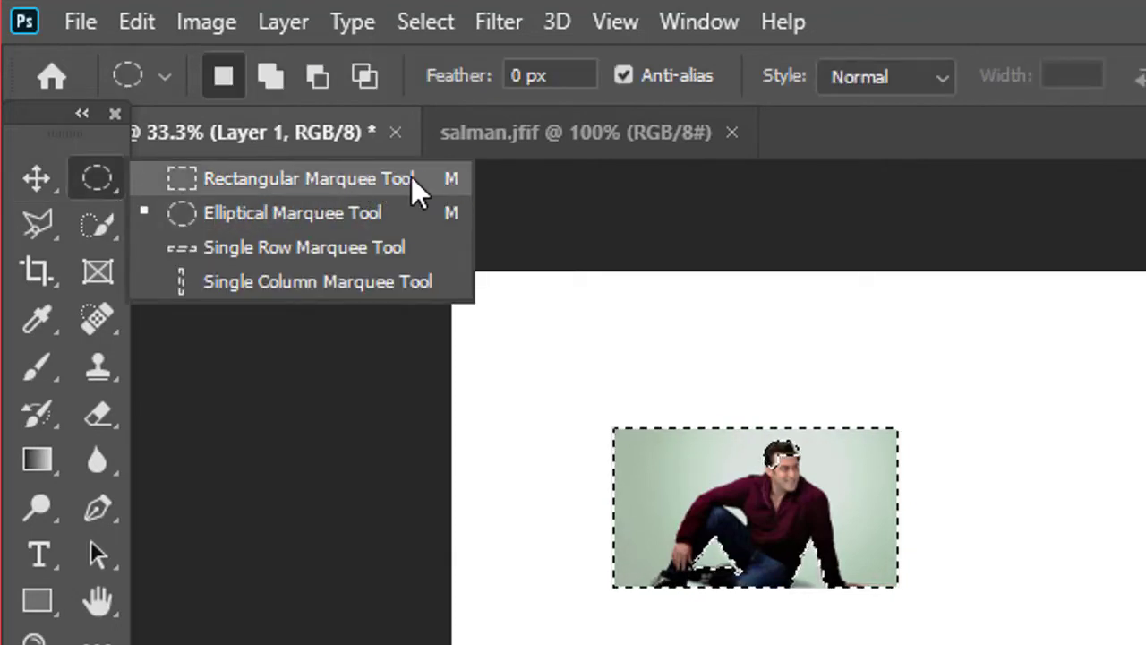
{"action": "left_click", "coordinate": [953, 392]}
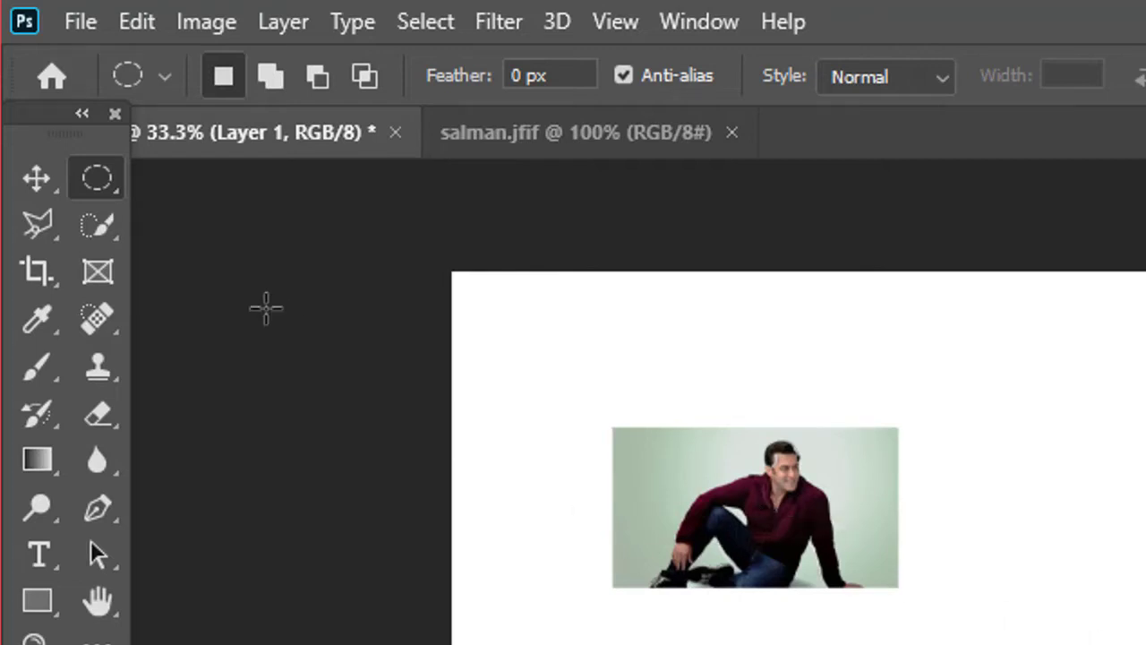
{"action": "right_click", "coordinate": [120, 187]}
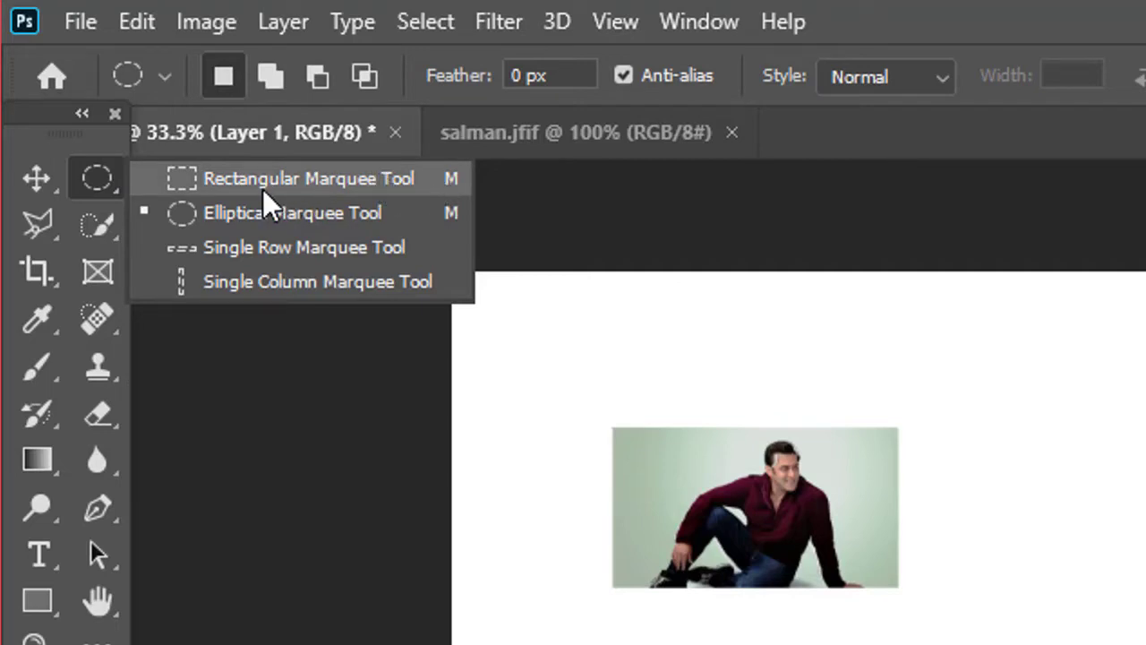
{"action": "left_click", "coordinate": [113, 188]}
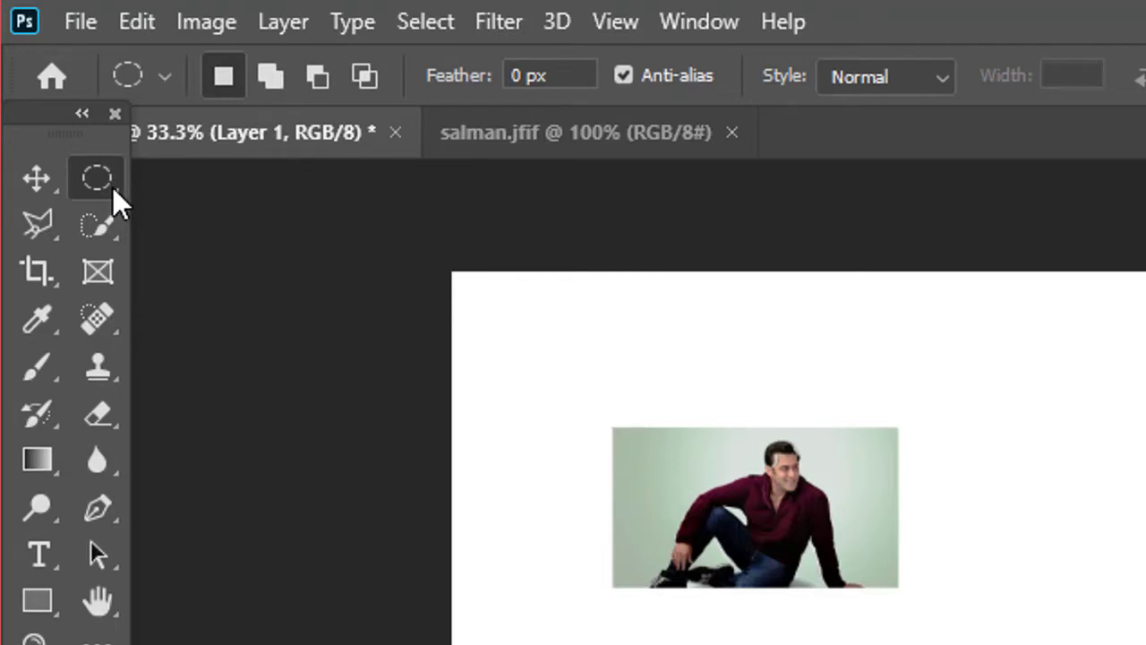
{"action": "right_click", "coordinate": [112, 188]}
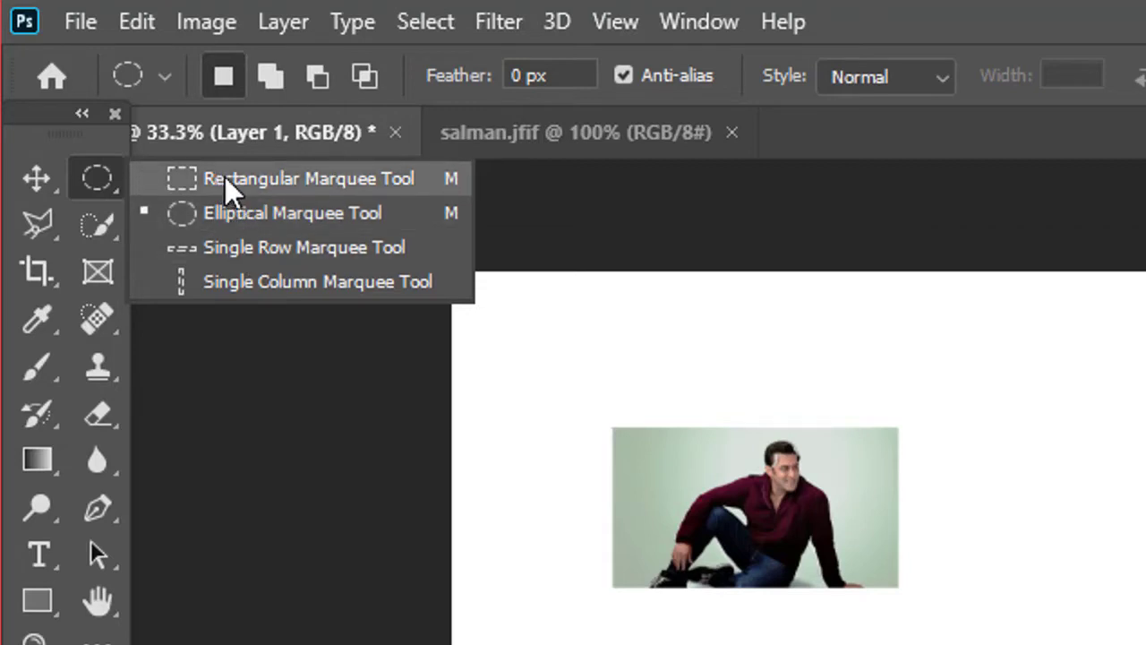
{"action": "left_click", "coordinate": [282, 183]}
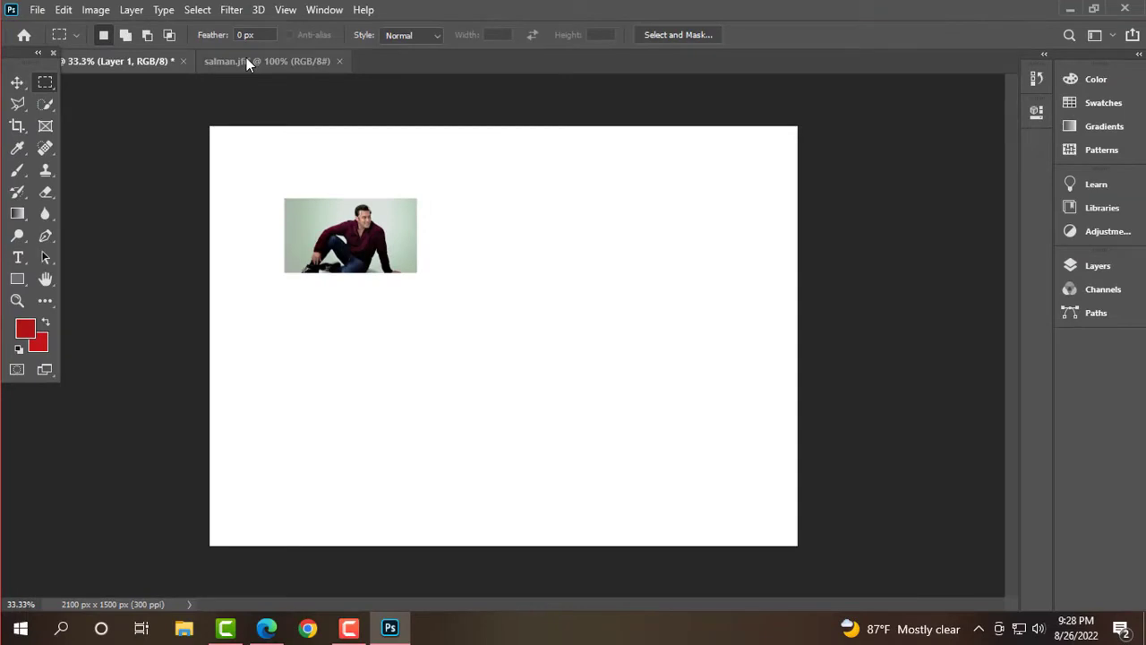
Step: Marquee a rectangle around the man in salman.jfif and drag it to the Untitled document tab
{"action": "left_click", "coordinate": [247, 60]}
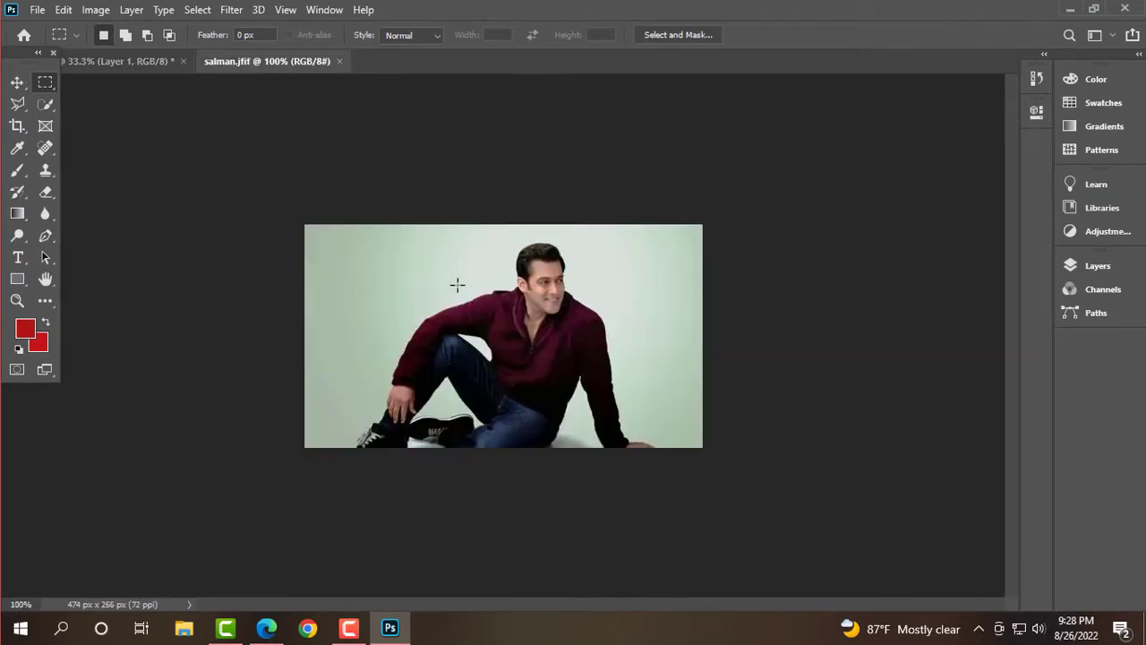
{"action": "left_click_drag", "start_coordinate": [340, 232], "coordinate": [641, 459]}
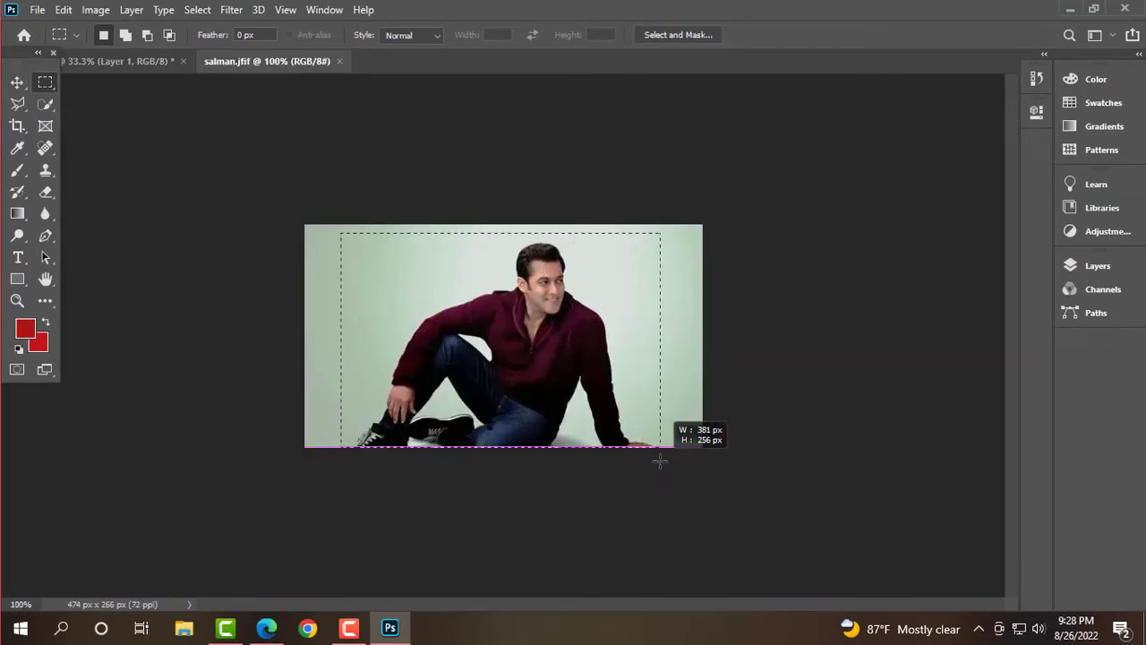
{"action": "left_click_drag", "start_coordinate": [641, 460], "coordinate": [659, 461]}
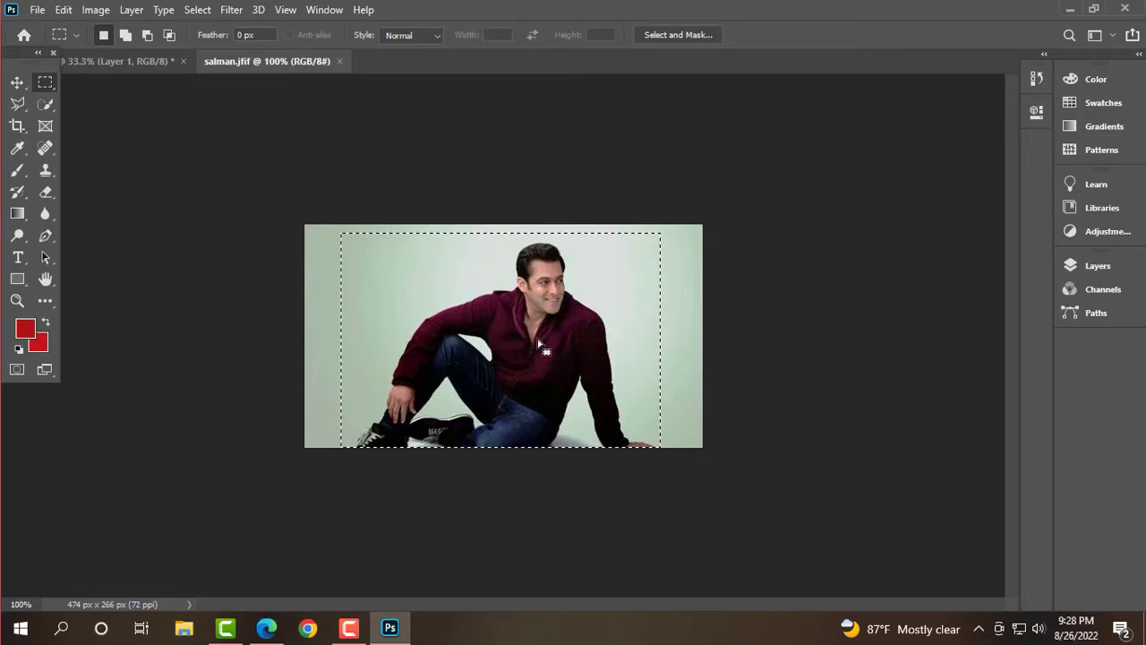
{"action": "left_click", "coordinate": [17, 83]}
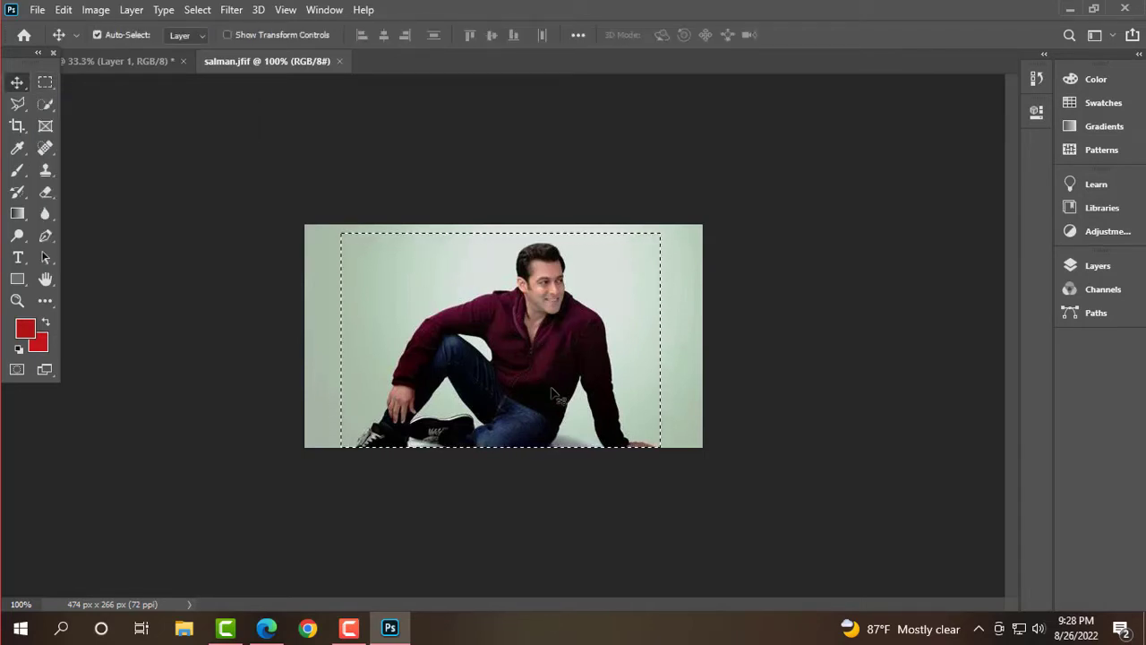
{"action": "mouse_move", "coordinate": [549, 395]}
{"action": "left_mouse_down"}
{"action": "mouse_move", "coordinate": [510, 363]}
{"action": "mouse_move", "coordinate": [623, 410]}
{"action": "mouse_move", "coordinate": [231, 70]}
{"action": "left_mouse_up"}
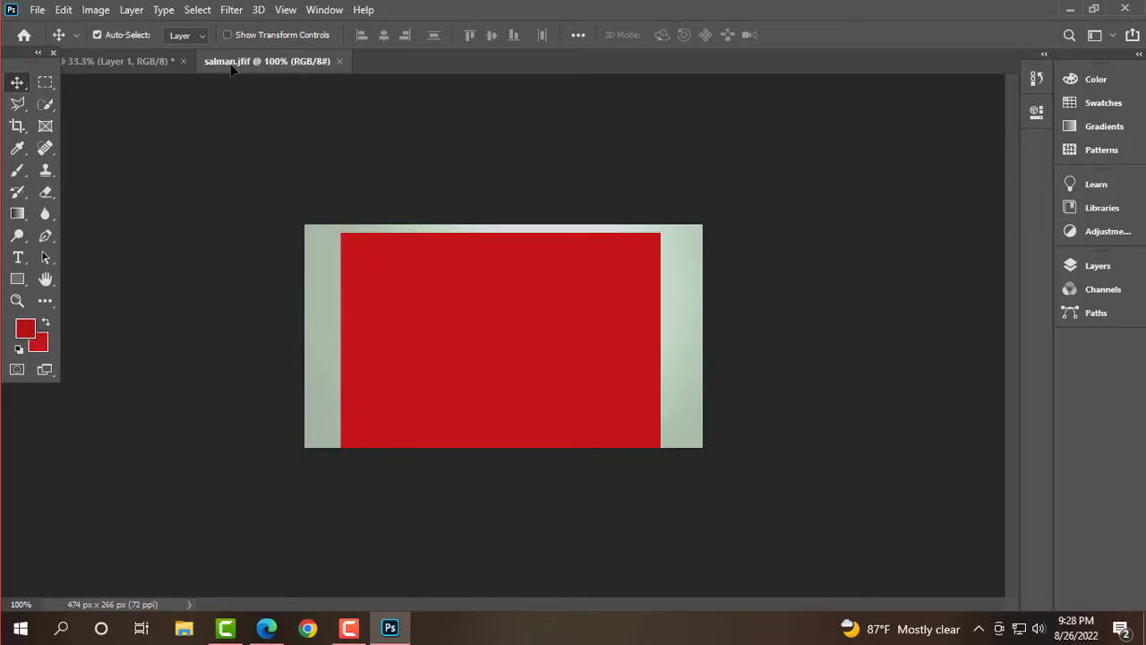
{"action": "left_click_drag", "start_coordinate": [137, 56], "coordinate": [128, 57]}
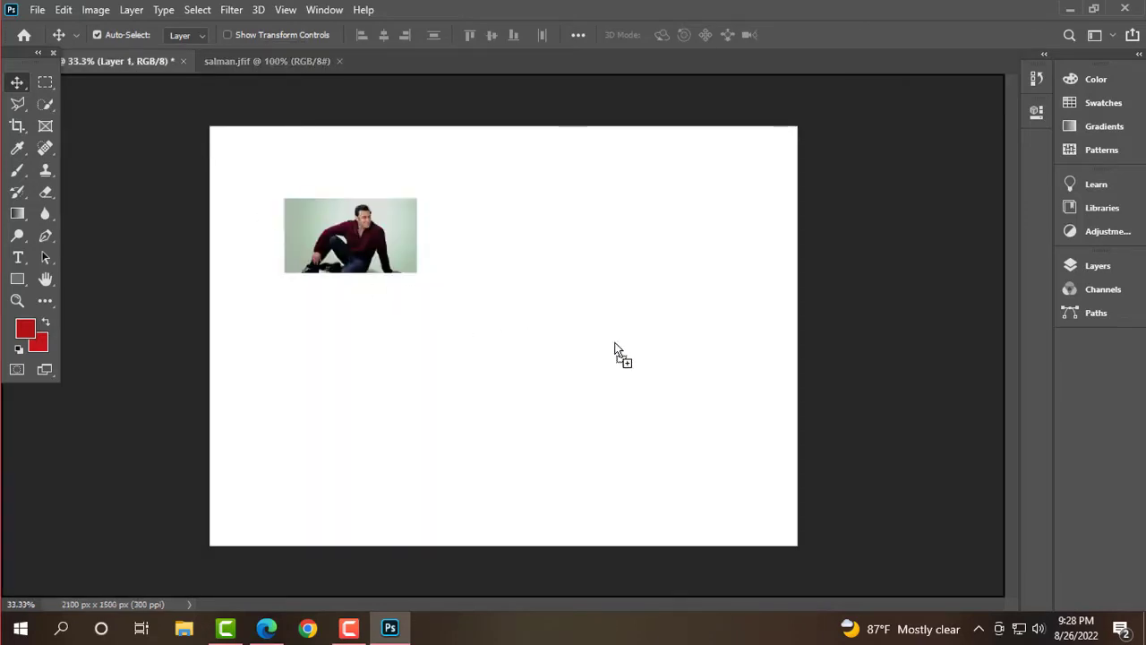
Step: Drop the rectangle copy on the canvas's lower right as Layer 2, then return to salman.jfif
{"action": "left_click_drag", "start_coordinate": [615, 347], "coordinate": [658, 405]}
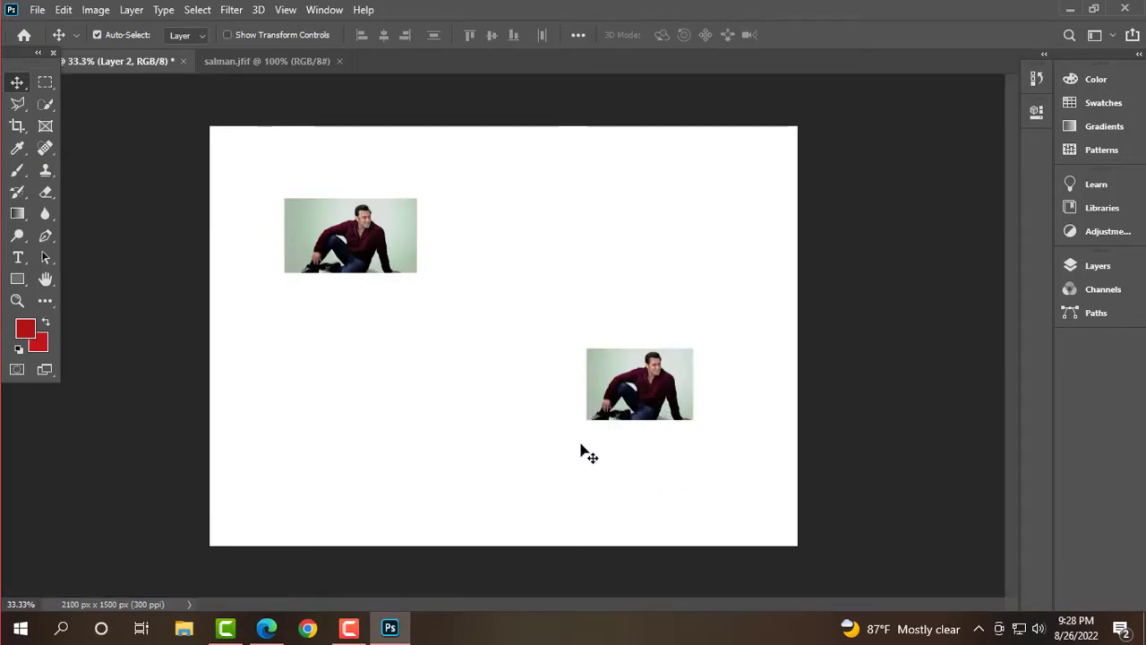
{"action": "left_click", "coordinate": [53, 88]}
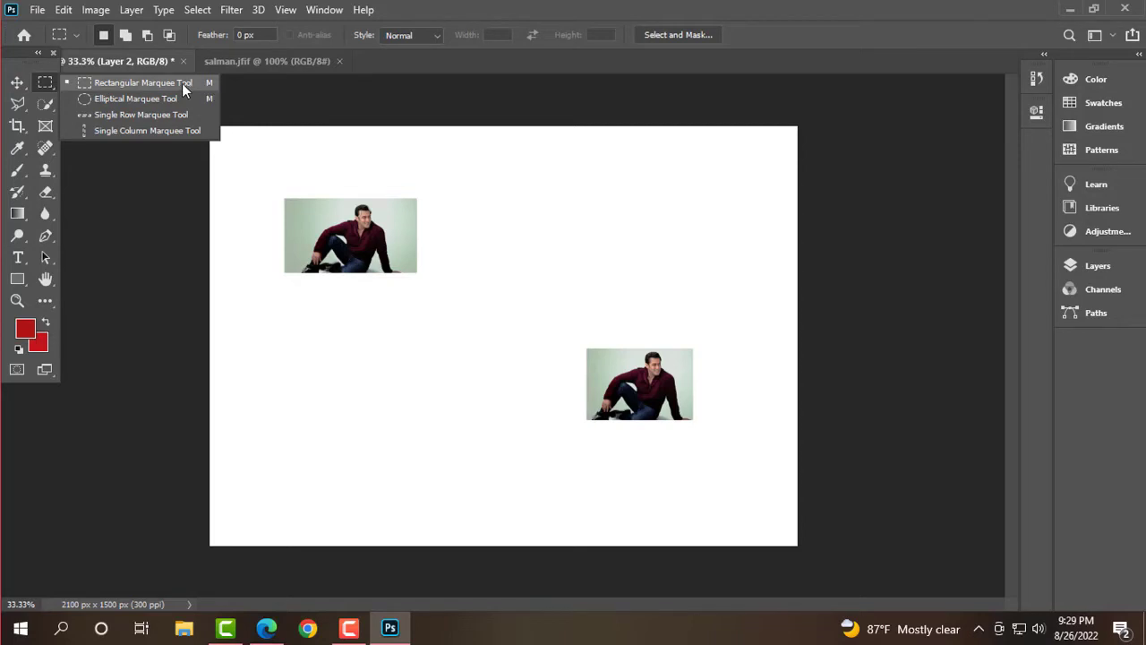
{"action": "left_click", "coordinate": [251, 58]}
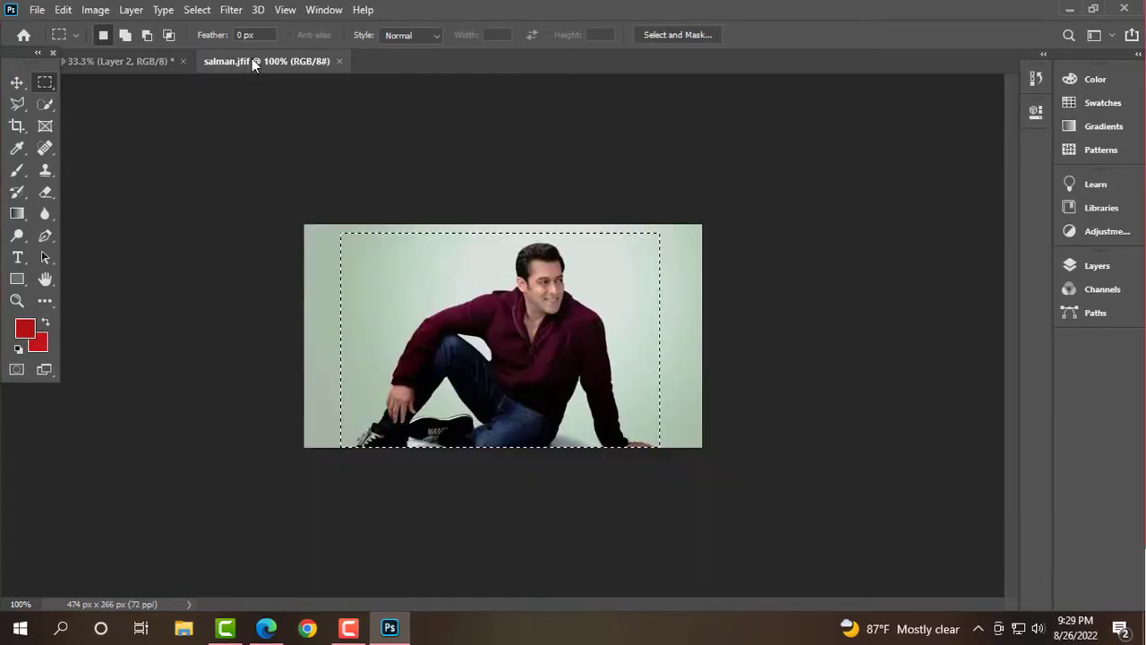
{"action": "left_click", "coordinate": [52, 85]}
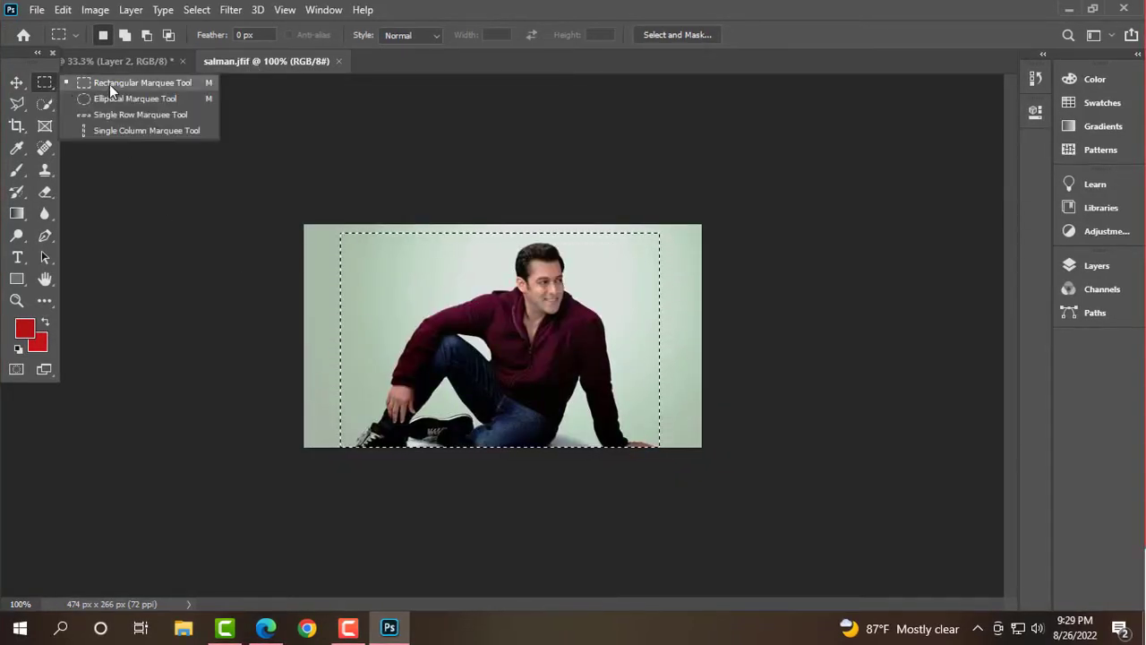
{"action": "left_click", "coordinate": [111, 90]}
{"action": "mouse_move", "coordinate": [404, 255]}
{"action": "left_mouse_down"}
{"action": "mouse_move", "coordinate": [532, 288]}
{"action": "mouse_move", "coordinate": [406, 254]}
{"action": "left_mouse_up"}
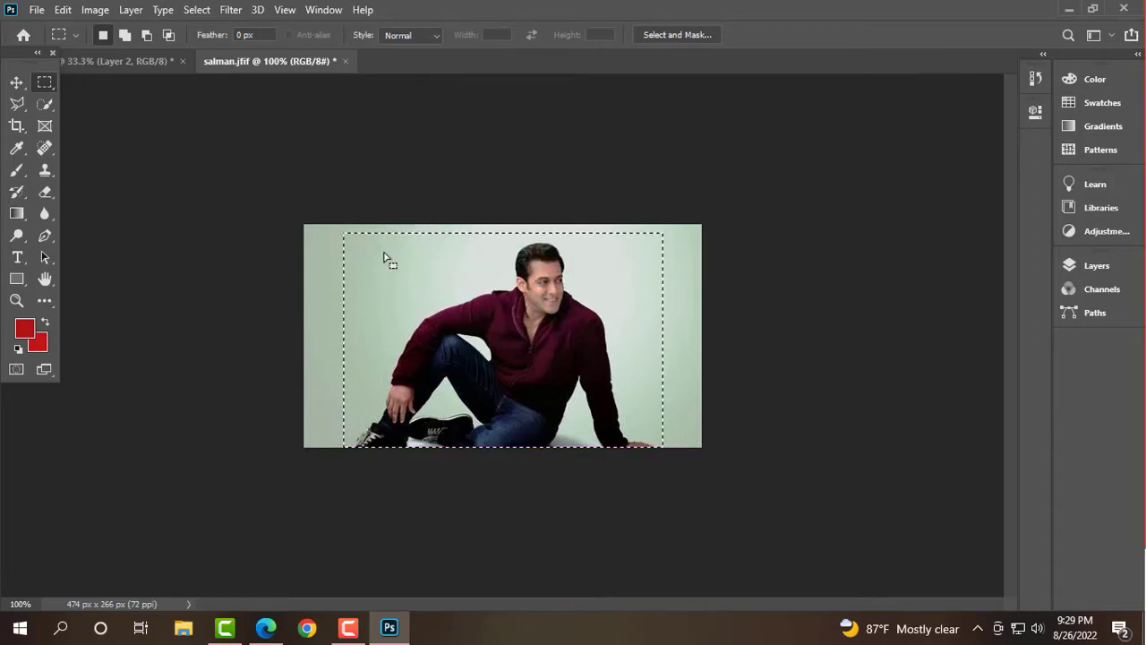
{"action": "key", "text": "shift+F5"}
{"action": "left_click", "coordinate": [699, 116]}
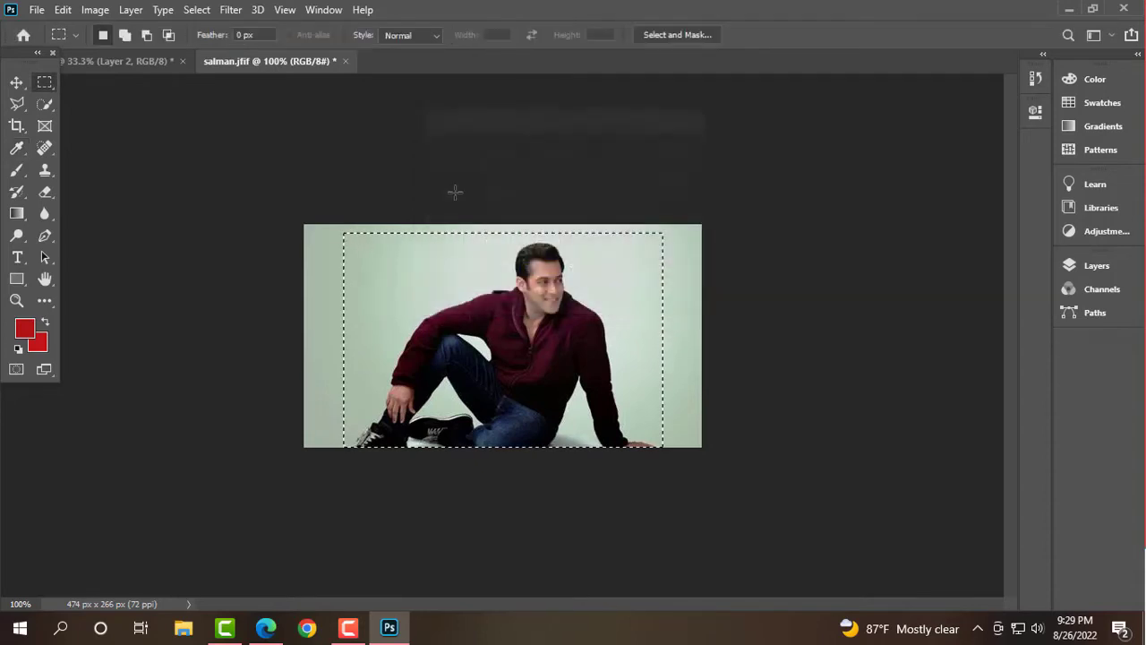
{"action": "key", "text": "ctrl+d"}
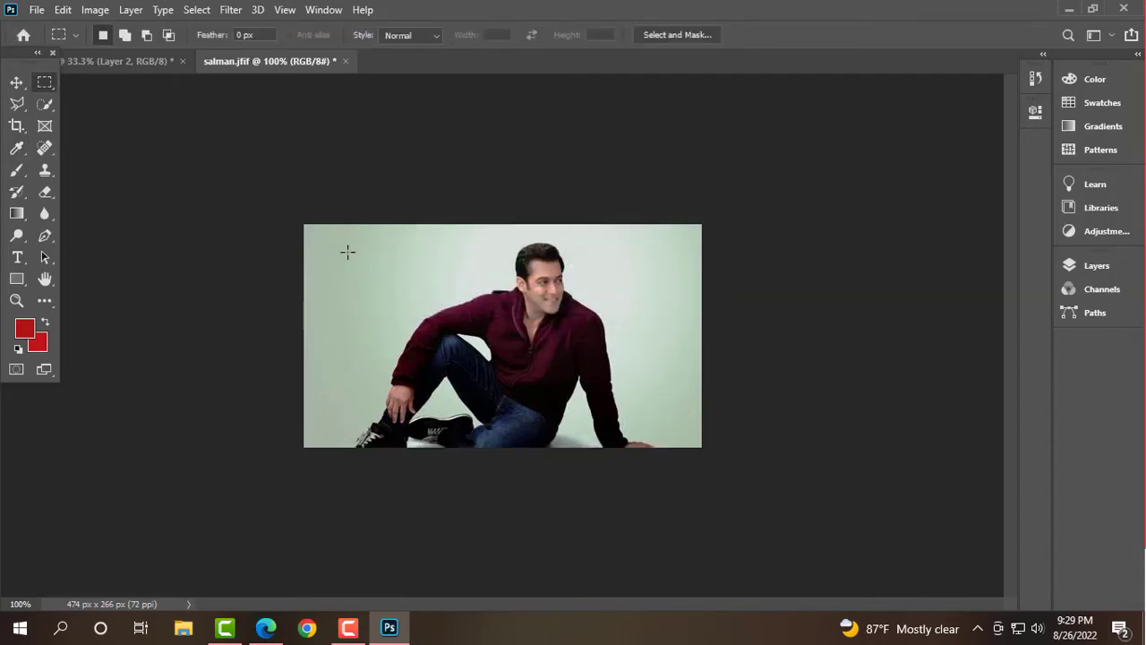
{"action": "left_click_drag", "start_coordinate": [347, 251], "coordinate": [580, 297]}
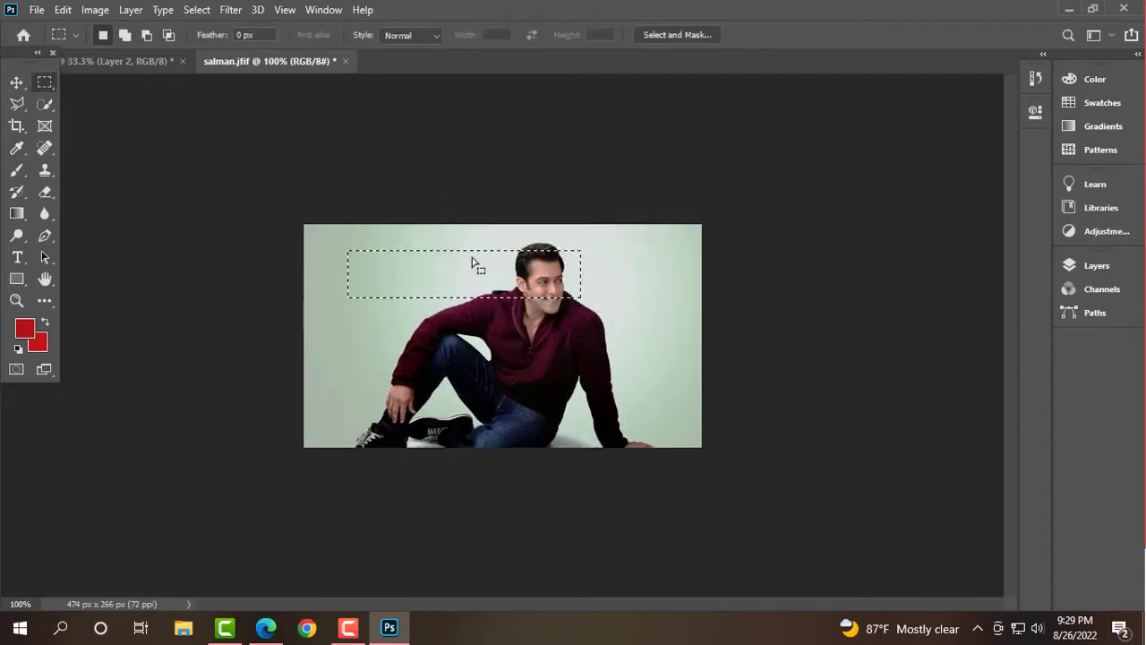
{"action": "key", "text": "shift+F5"}
{"action": "left_click", "coordinate": [678, 149]}
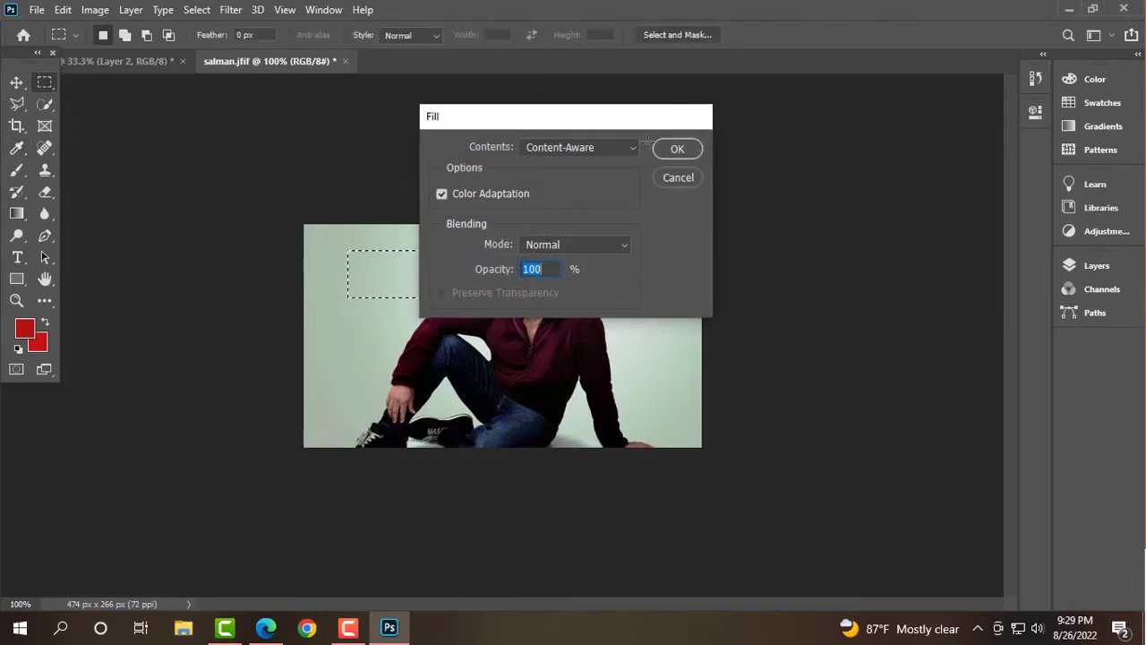
{"action": "key", "text": "ctrl+d"}
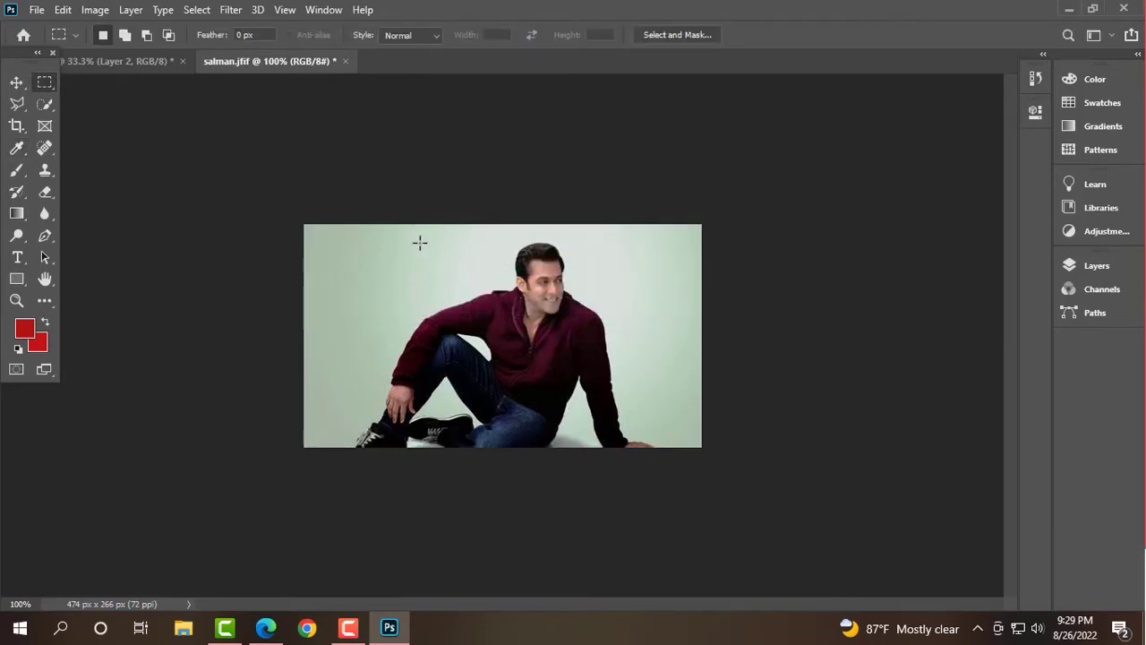
{"action": "right_click", "coordinate": [49, 87]}
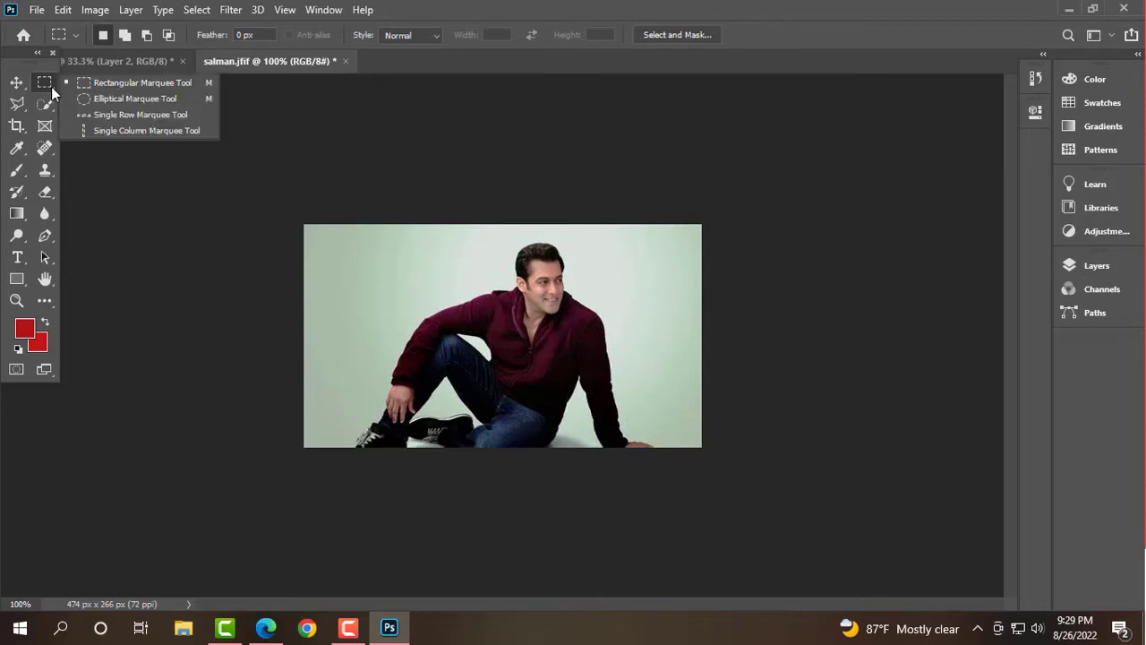
{"action": "left_click", "coordinate": [191, 84]}
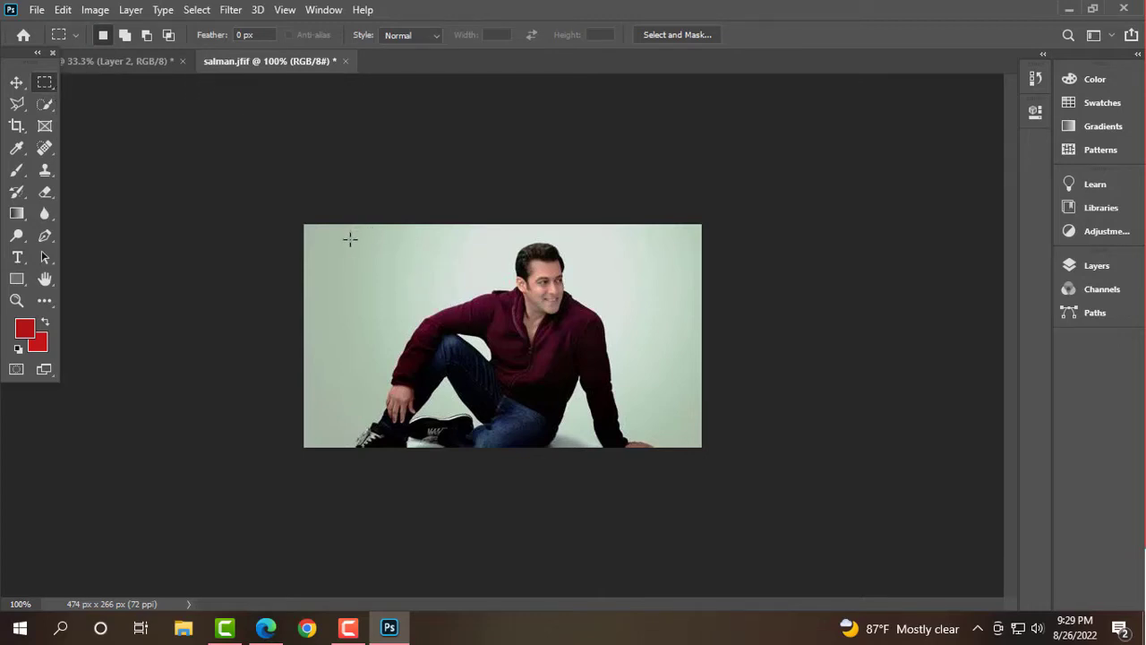
{"action": "mouse_move", "coordinate": [351, 237]}
{"action": "left_mouse_down"}
{"action": "mouse_move", "coordinate": [631, 361]}
{"action": "mouse_move", "coordinate": [628, 436]}
{"action": "left_mouse_up"}
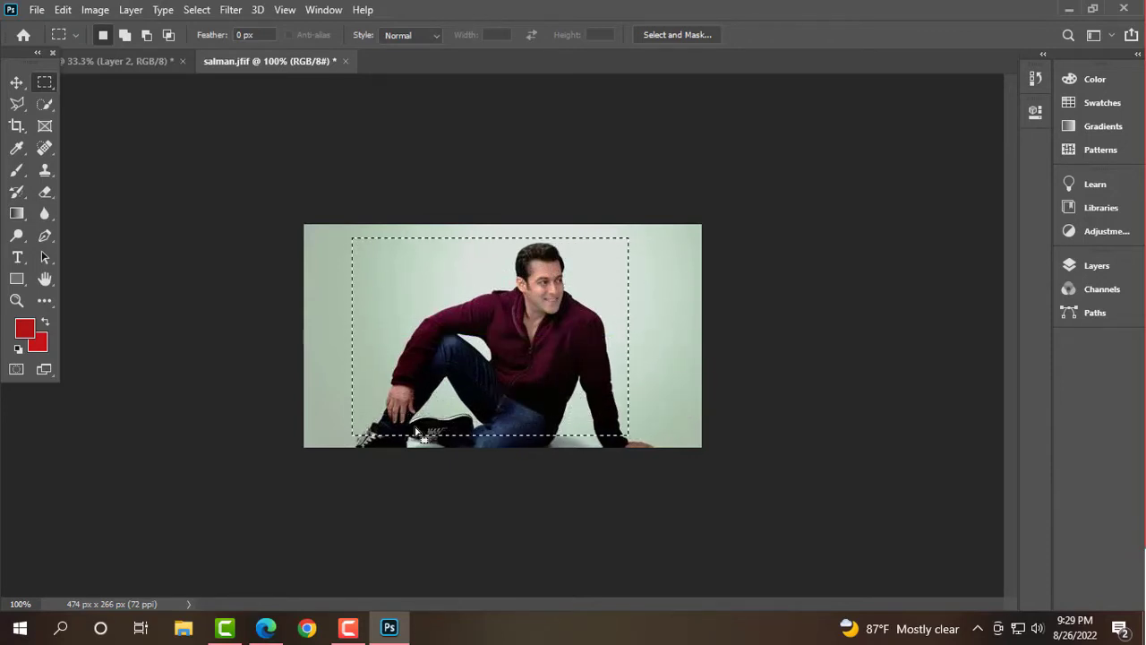
{"action": "left_click", "coordinate": [351, 425]}
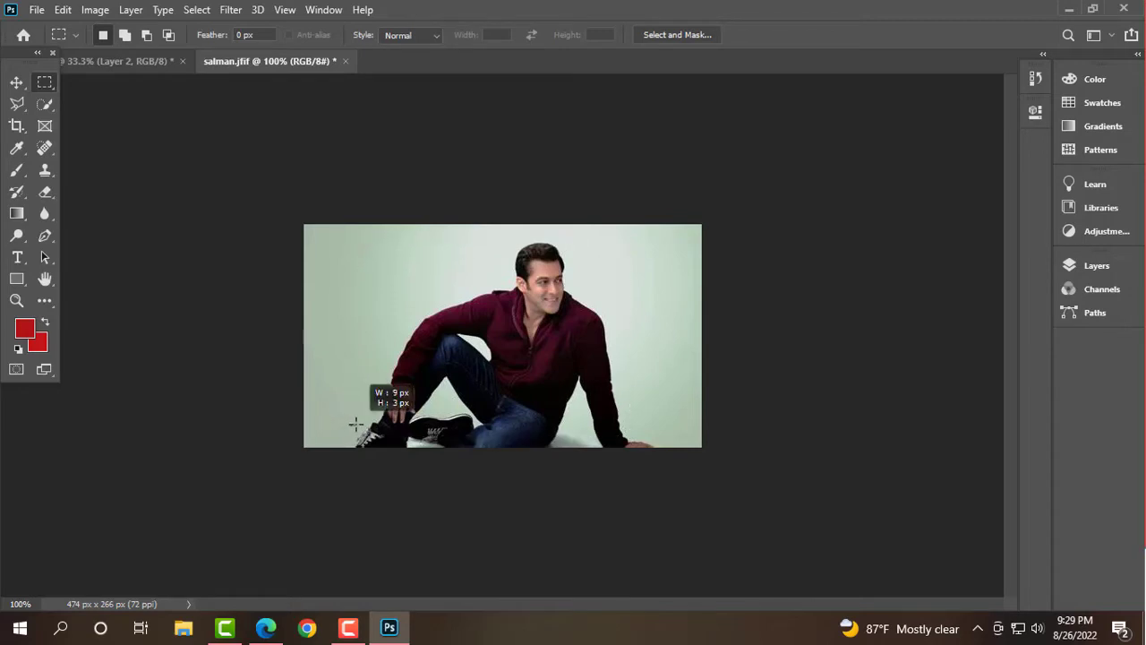
{"action": "right_click", "coordinate": [53, 88]}
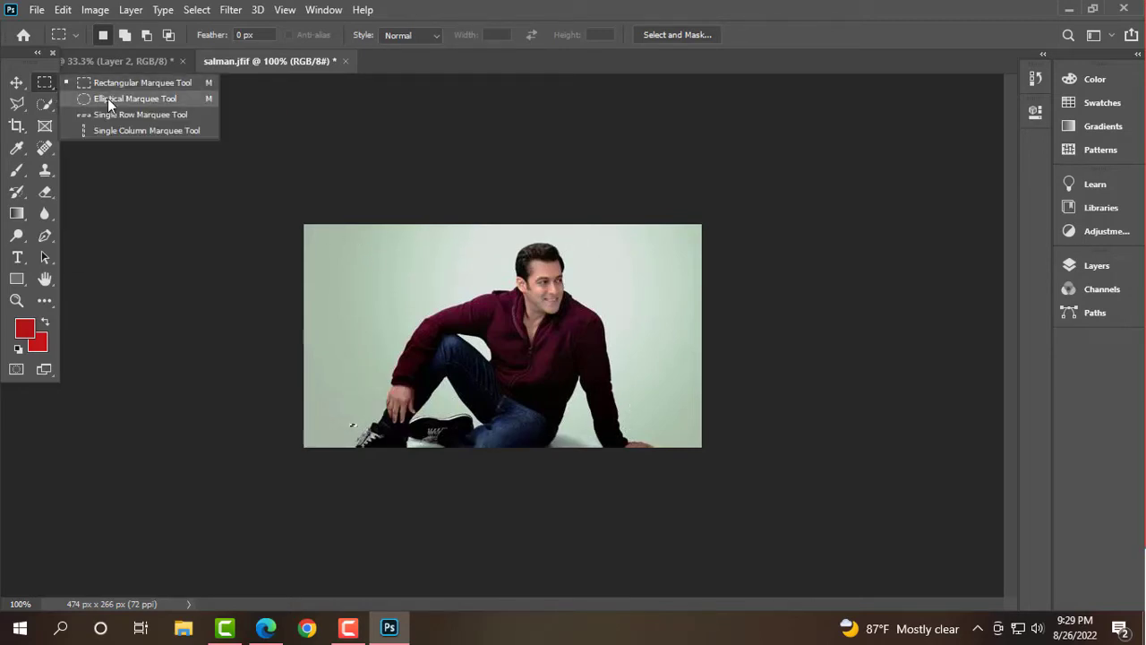
Step: Draw an elliptical marquee around the seated man's head and torso in salman.jfif
{"action": "left_click", "coordinate": [107, 98]}
{"action": "mouse_move", "coordinate": [357, 237]}
{"action": "left_mouse_down"}
{"action": "mouse_move", "coordinate": [647, 445]}
{"action": "mouse_move", "coordinate": [643, 432]}
{"action": "mouse_move", "coordinate": [672, 428]}
{"action": "left_mouse_up"}
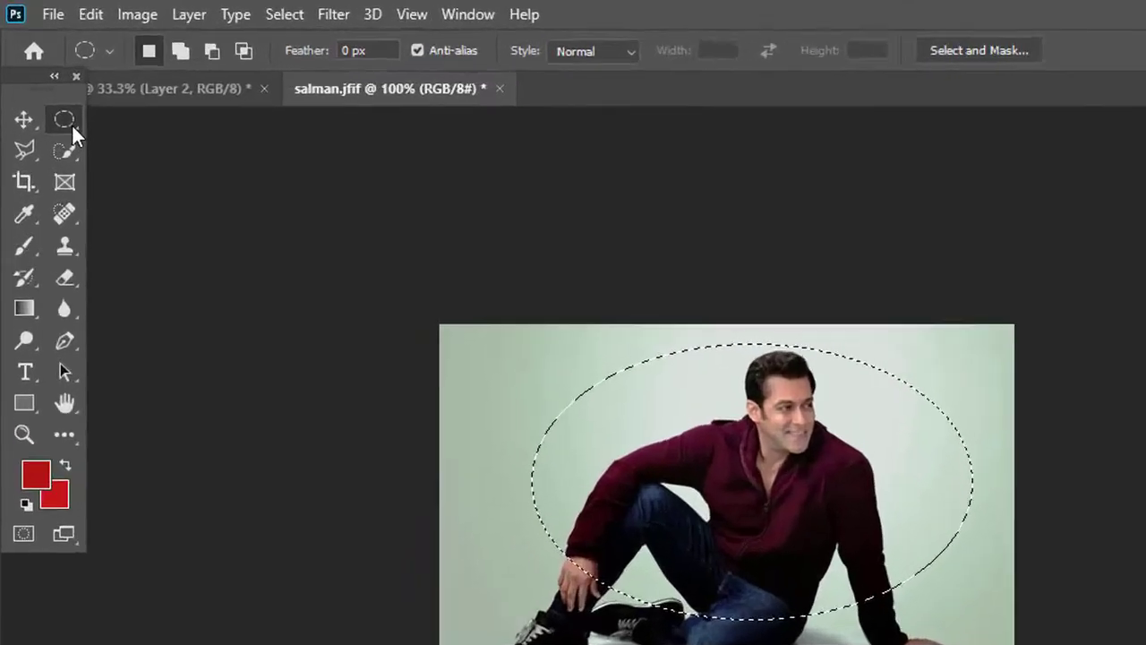
{"action": "right_click", "coordinate": [47, 83]}
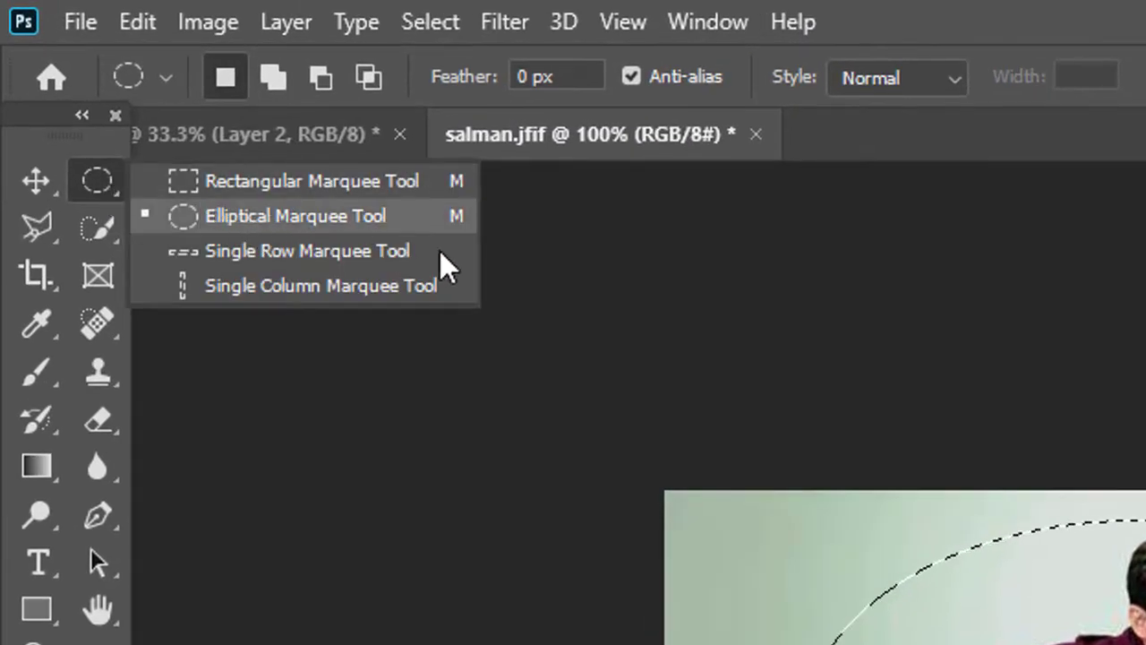
{"action": "left_click", "coordinate": [349, 219]}
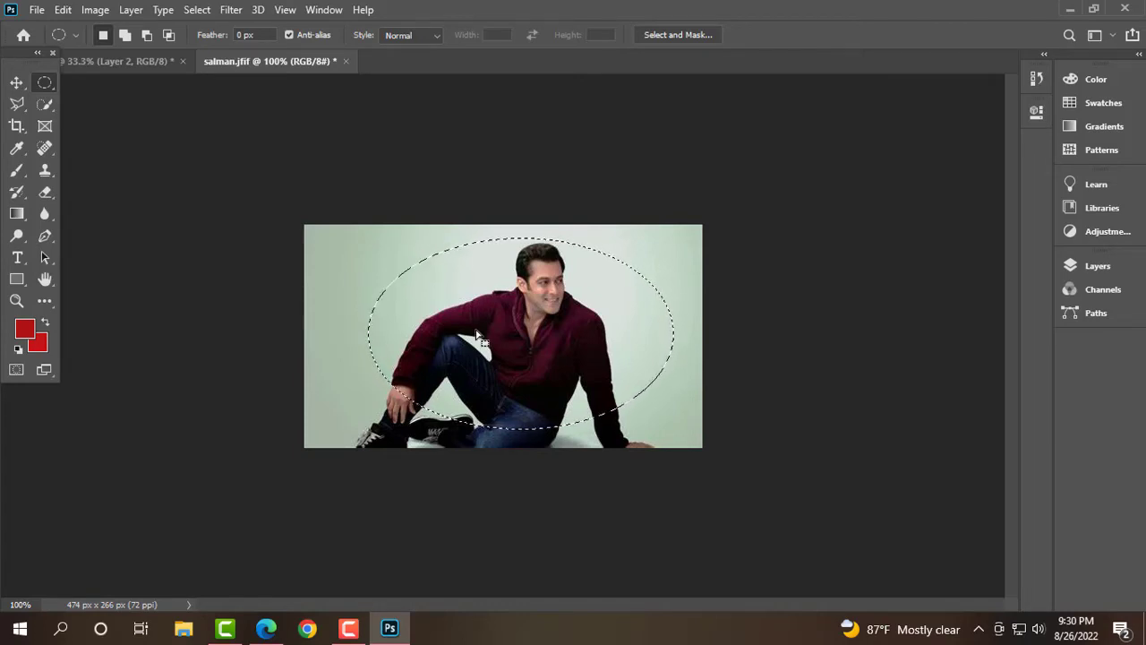
{"action": "left_click", "coordinate": [18, 84]}
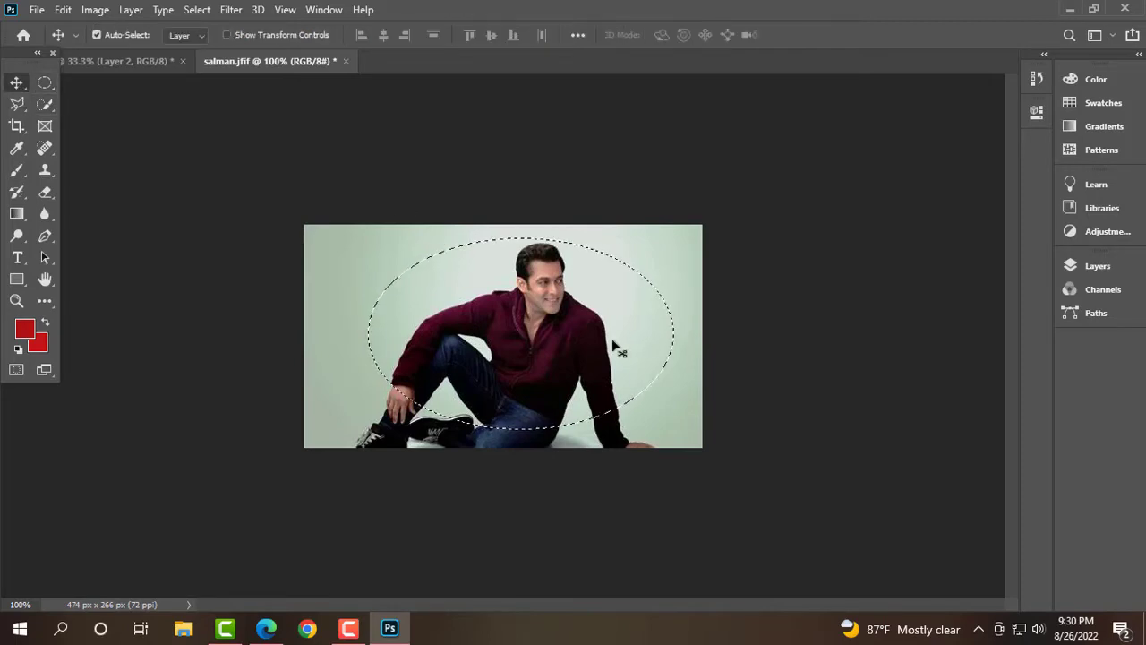
Step: Drag the oval cut-out onto the white canvas as Layer 3, below the first rectangular copy
{"action": "left_click", "coordinate": [42, 84]}
{"action": "left_click", "coordinate": [17, 85]}
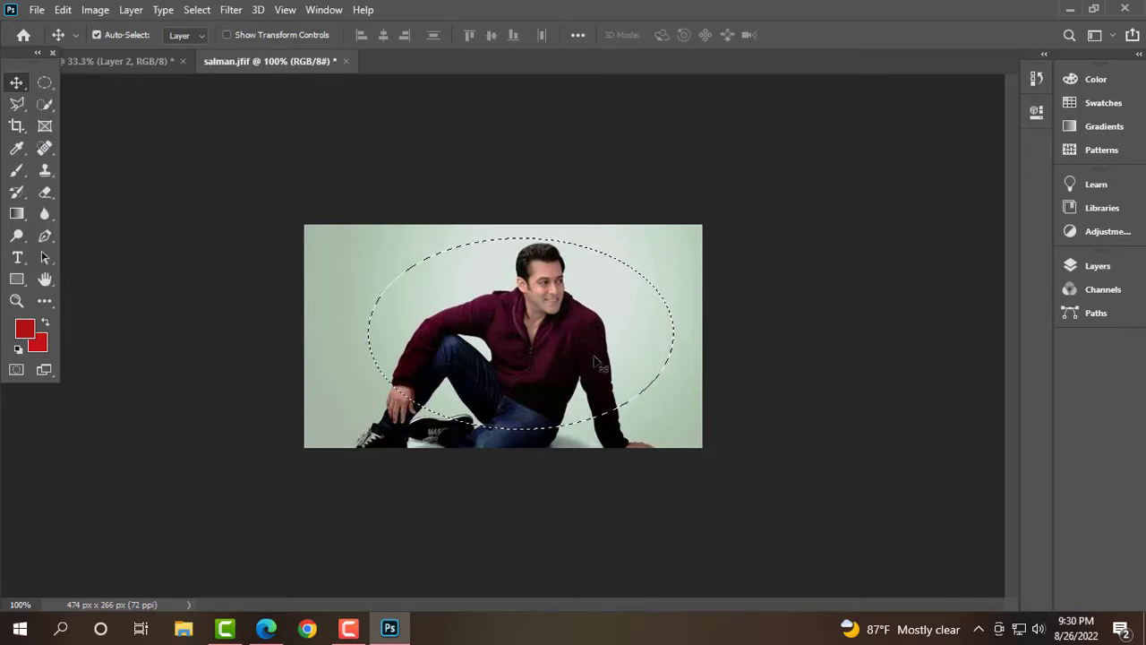
{"action": "mouse_move", "coordinate": [614, 320]}
{"action": "left_mouse_down"}
{"action": "mouse_move", "coordinate": [466, 286]}
{"action": "mouse_move", "coordinate": [267, 70]}
{"action": "left_mouse_up"}
{"action": "left_click_drag", "start_coordinate": [155, 59], "coordinate": [168, 111]}
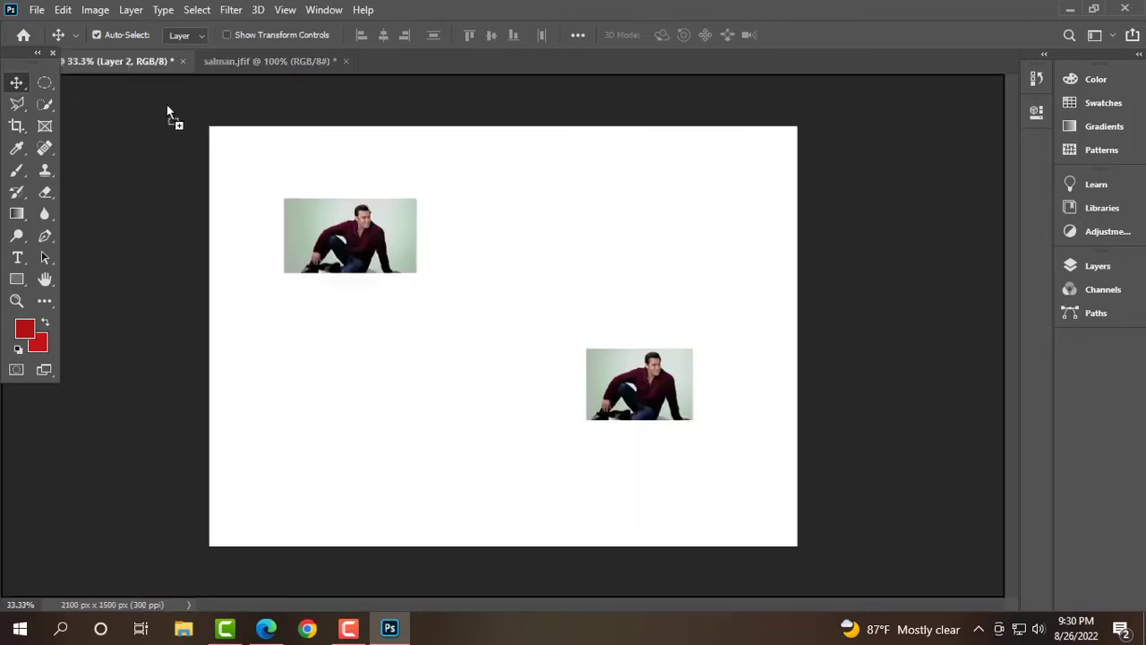
{"action": "left_click_drag", "start_coordinate": [408, 410], "coordinate": [405, 445]}
{"action": "mouse_move", "coordinate": [452, 433]}
{"action": "left_mouse_down"}
{"action": "mouse_move", "coordinate": [403, 370]}
{"action": "mouse_move", "coordinate": [378, 367]}
{"action": "mouse_move", "coordinate": [559, 250]}
{"action": "mouse_move", "coordinate": [535, 251]}
{"action": "mouse_move", "coordinate": [365, 387]}
{"action": "left_mouse_up"}
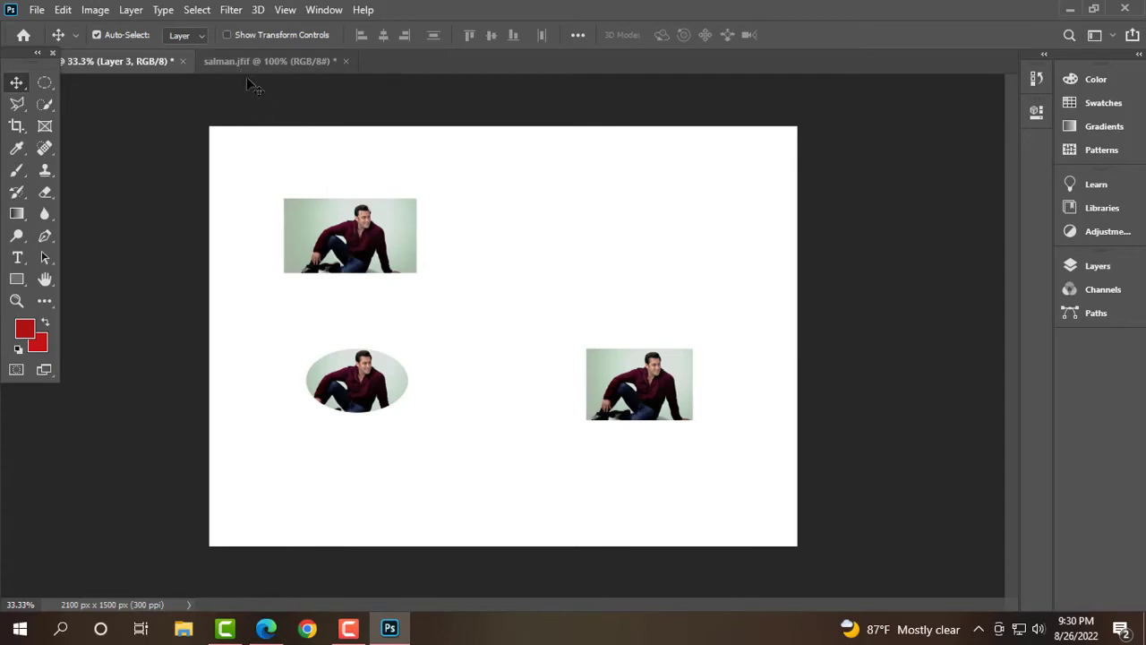
{"action": "left_click", "coordinate": [231, 60]}
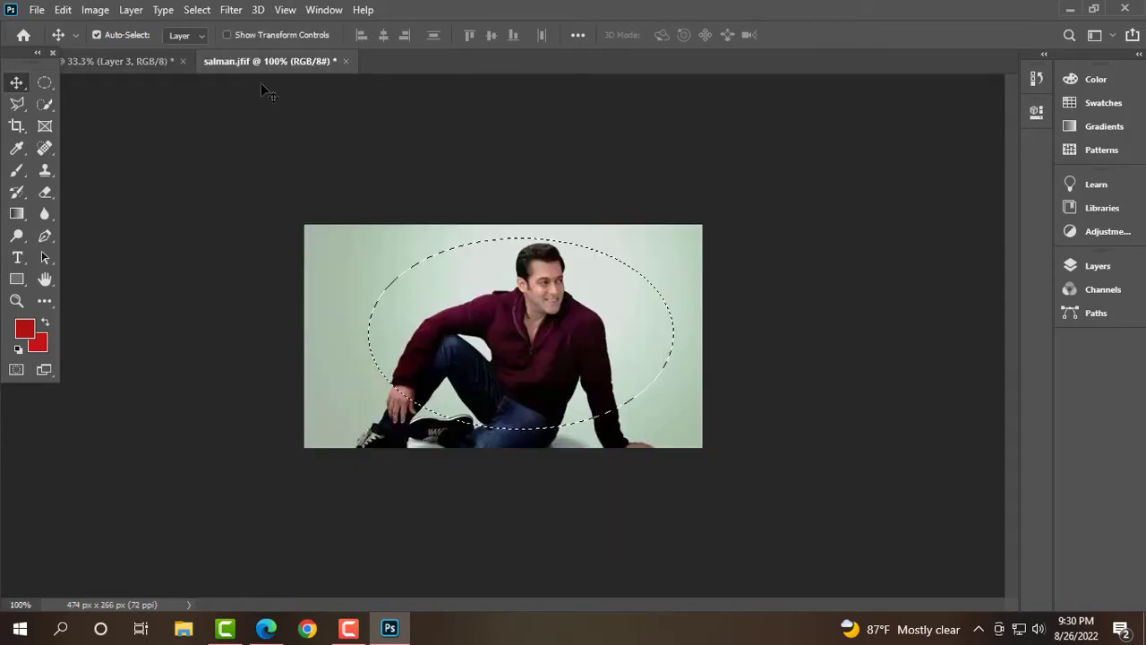
Step: Choose the plain Lasso Tool and deselect the oval on salman.jfif
{"action": "left_click", "coordinate": [50, 87]}
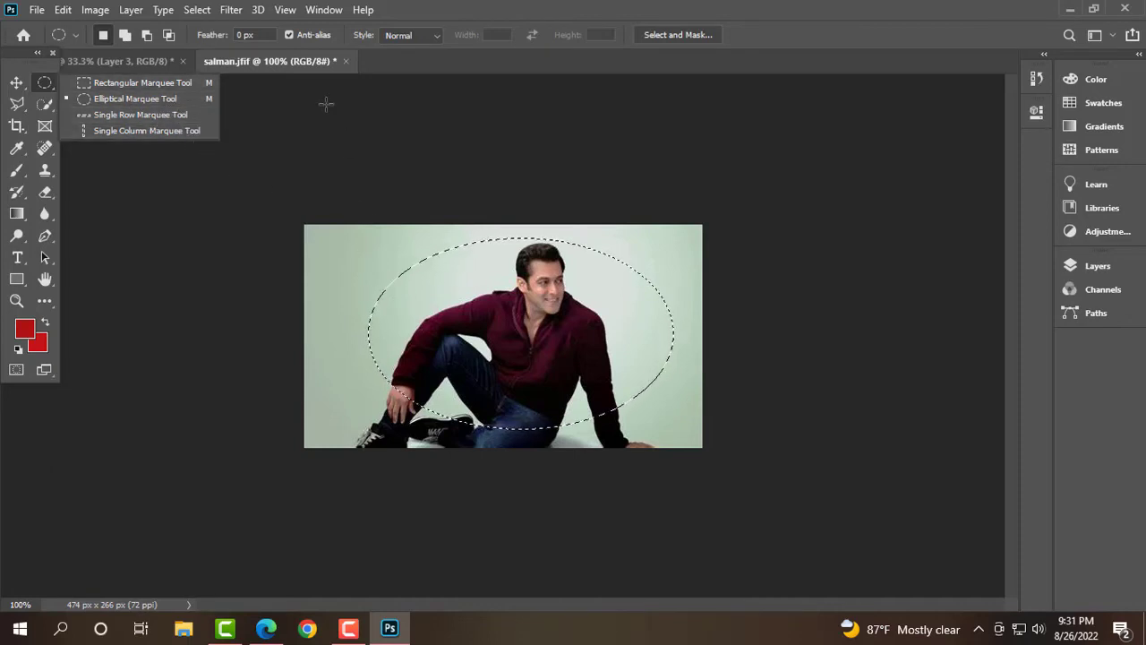
{"action": "left_click", "coordinate": [276, 61]}
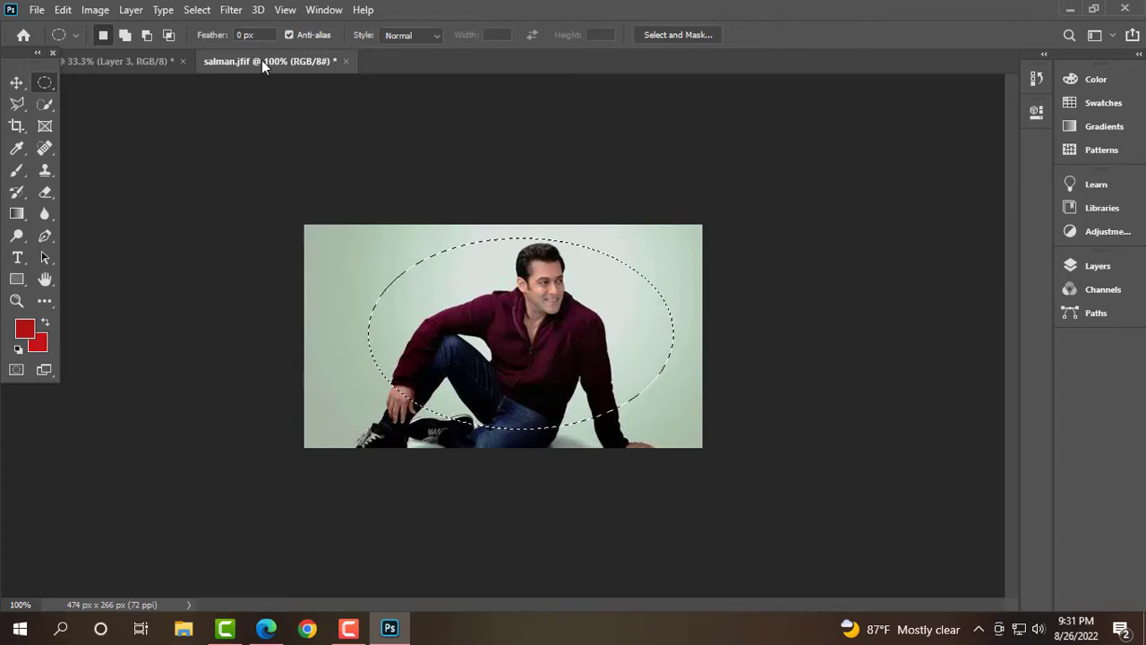
{"action": "left_click", "coordinate": [125, 60]}
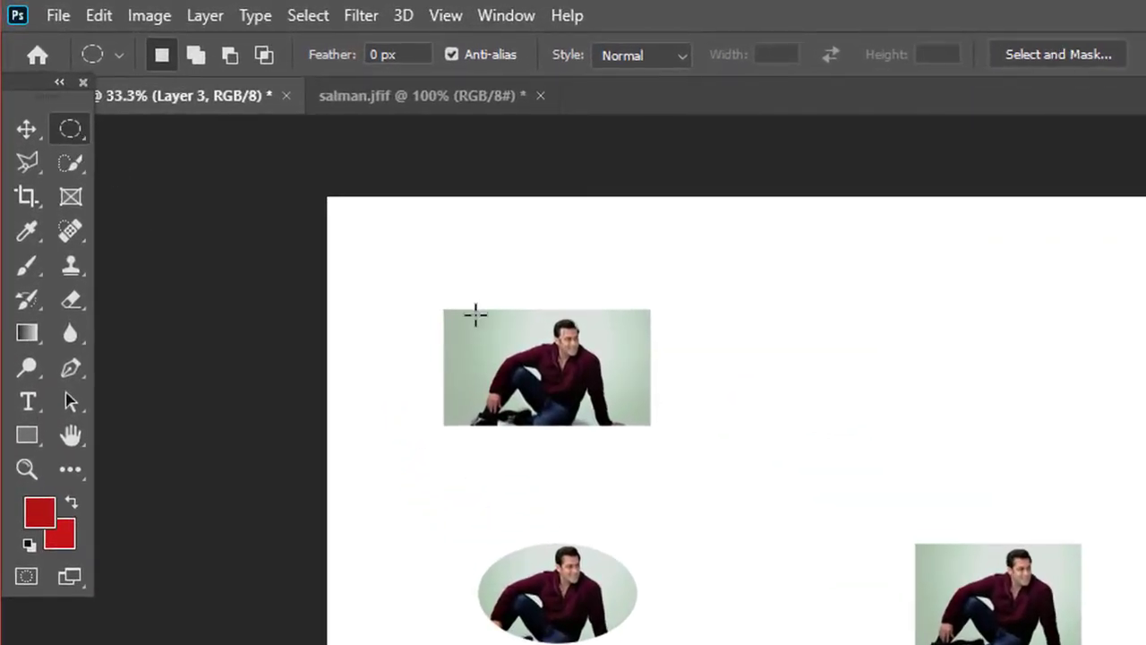
{"action": "left_click", "coordinate": [82, 130]}
{"action": "left_click", "coordinate": [38, 168]}
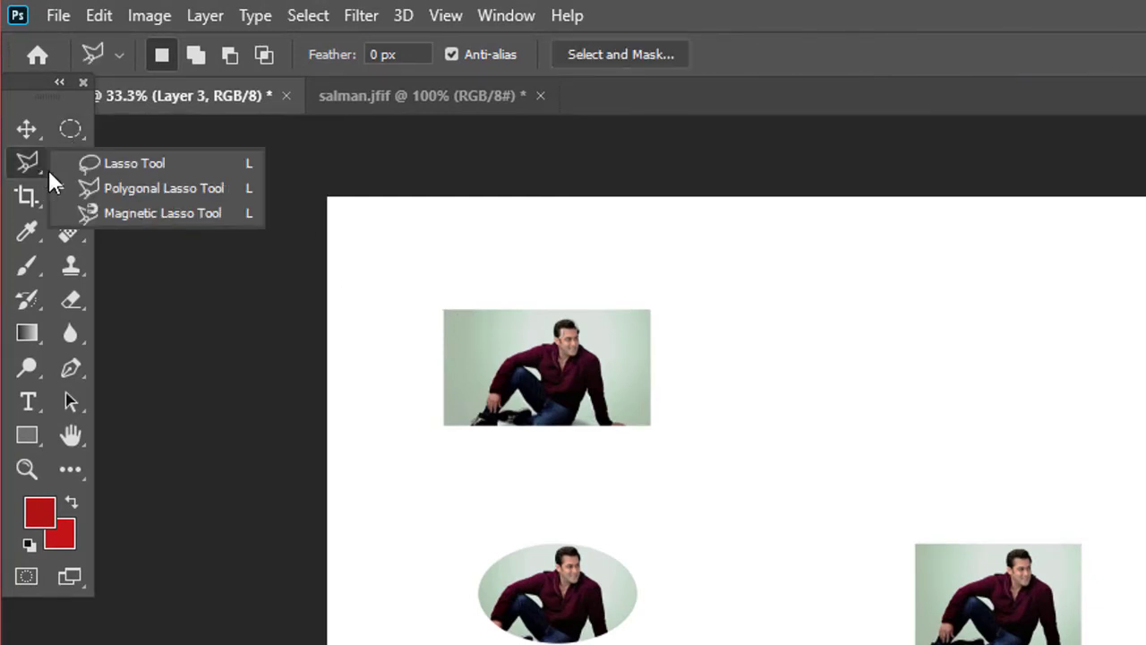
{"action": "left_click", "coordinate": [212, 165]}
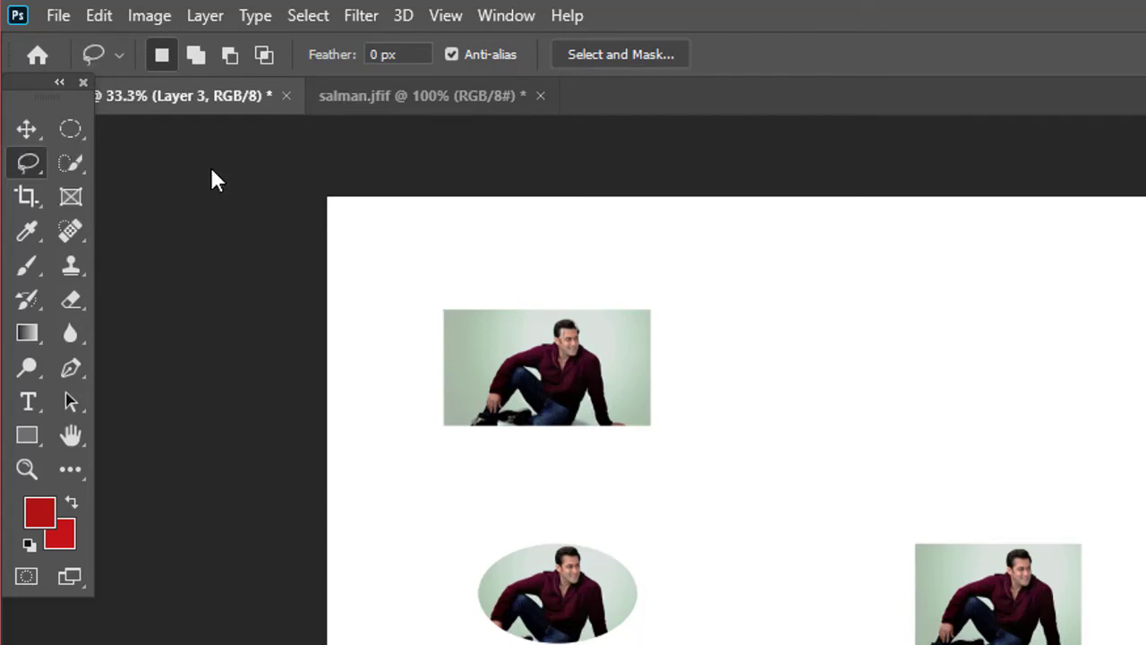
{"action": "left_click", "coordinate": [361, 95]}
{"action": "left_click", "coordinate": [714, 469]}
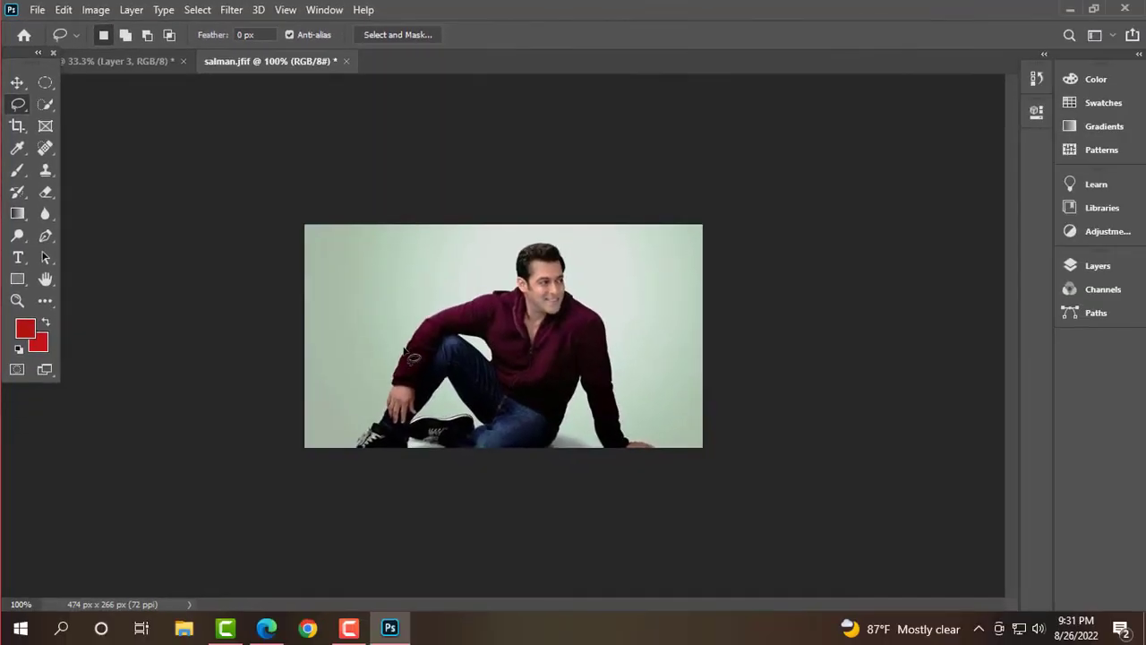
Step: Trace a freehand lasso outline around the seated man, closing it along the photo's bottom edge
{"action": "left_click_drag", "start_coordinate": [424, 323], "coordinate": [470, 306]}
{"action": "left_click_drag", "start_coordinate": [419, 316], "coordinate": [665, 436]}
{"action": "mouse_move", "coordinate": [341, 378]}
{"action": "left_mouse_down"}
{"action": "mouse_move", "coordinate": [500, 239]}
{"action": "mouse_move", "coordinate": [691, 447]}
{"action": "left_mouse_up"}
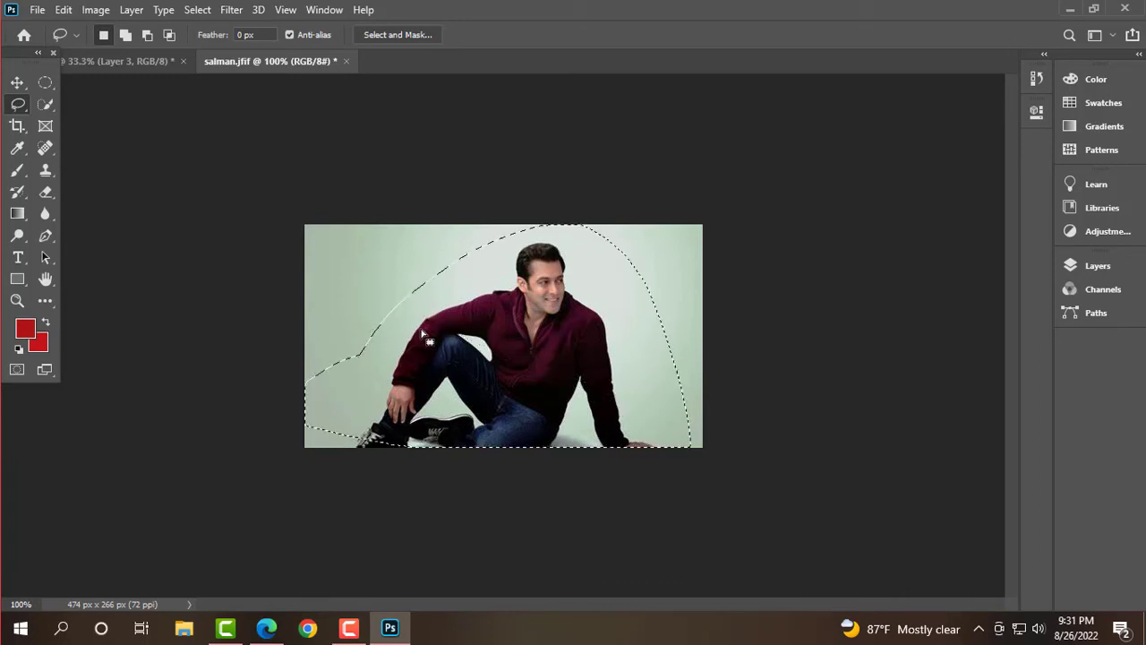
{"action": "left_click", "coordinate": [375, 310]}
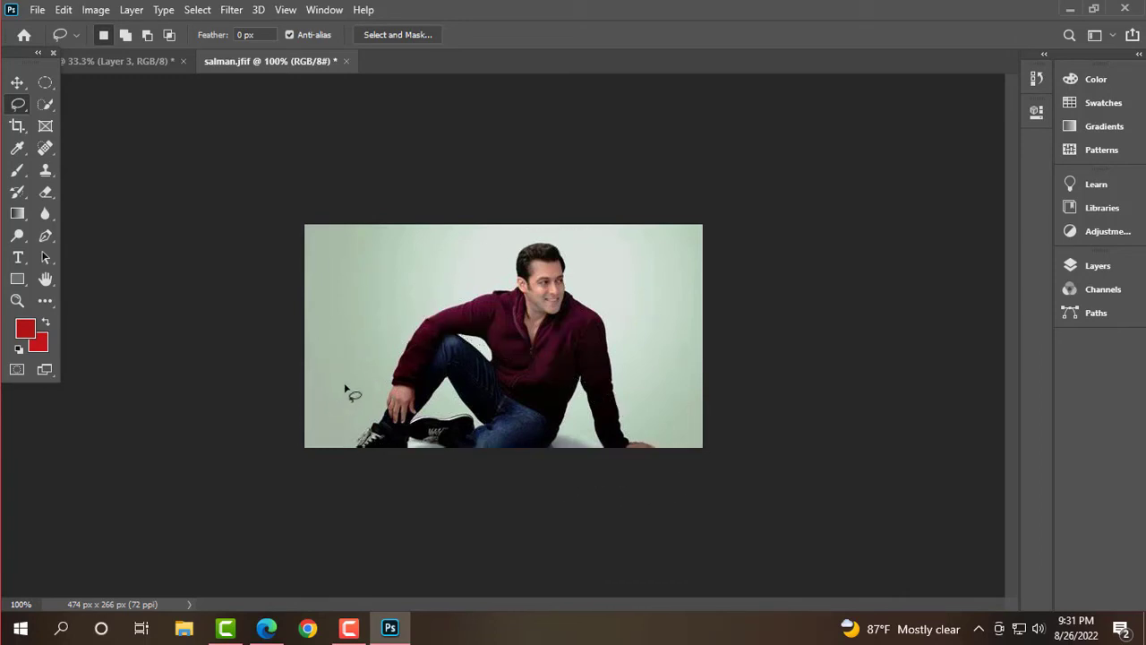
{"action": "left_click_drag", "start_coordinate": [344, 386], "coordinate": [680, 428]}
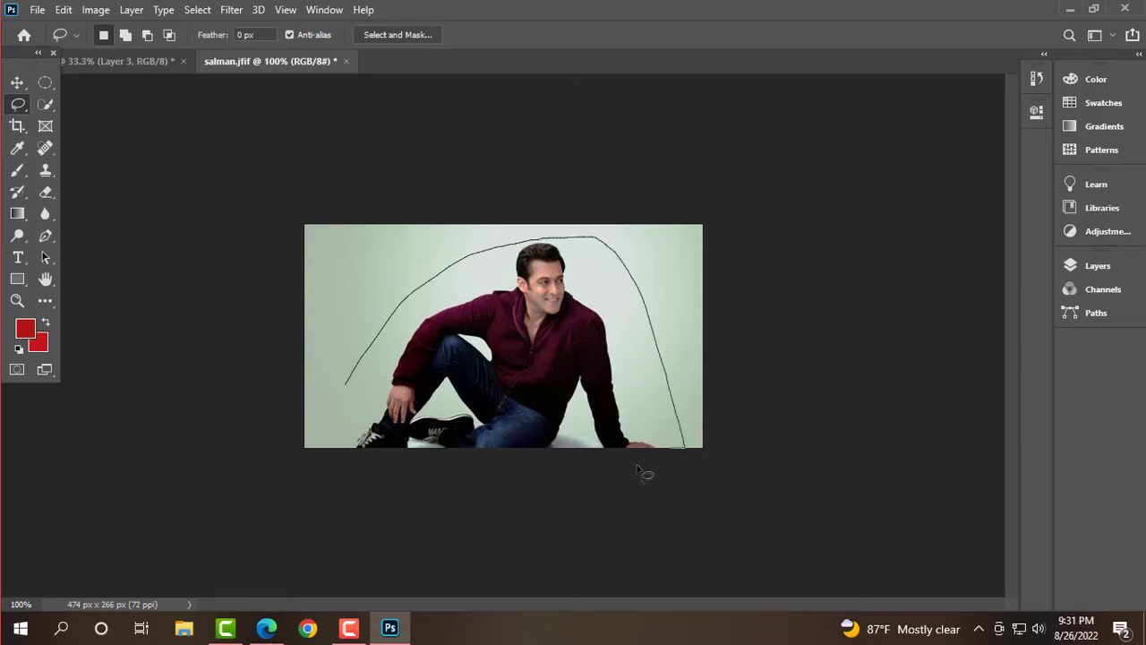
{"action": "left_click_drag", "start_coordinate": [638, 469], "coordinate": [345, 408]}
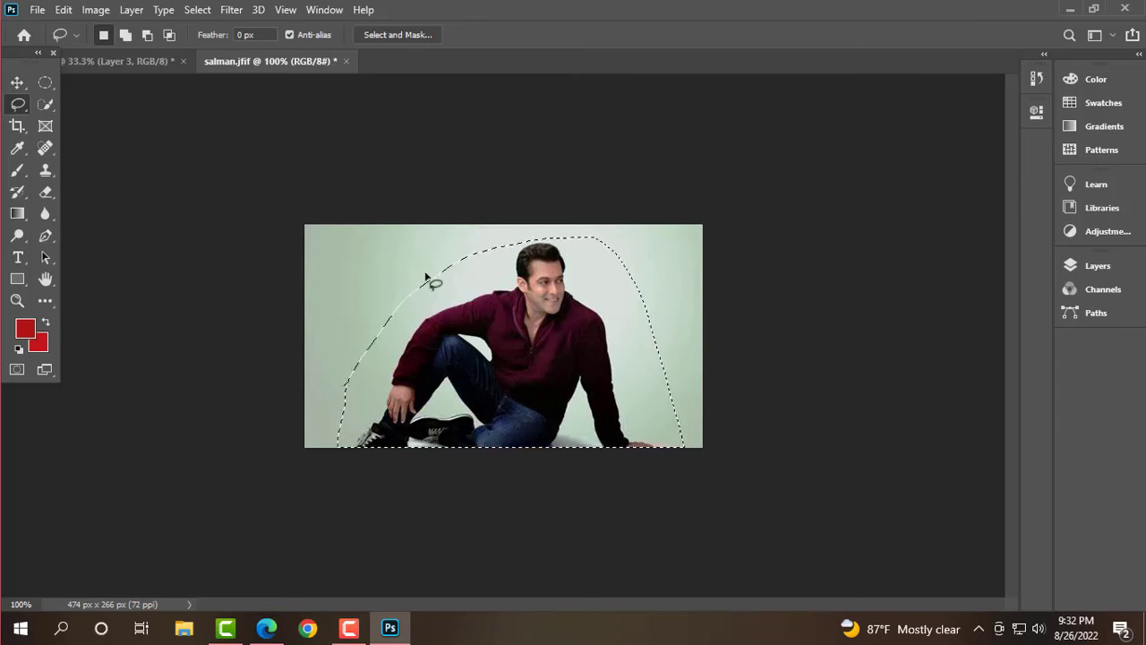
Step: Keep the plain Lasso tool variant and reposition the selection outline around the man
{"action": "right_click", "coordinate": [25, 114]}
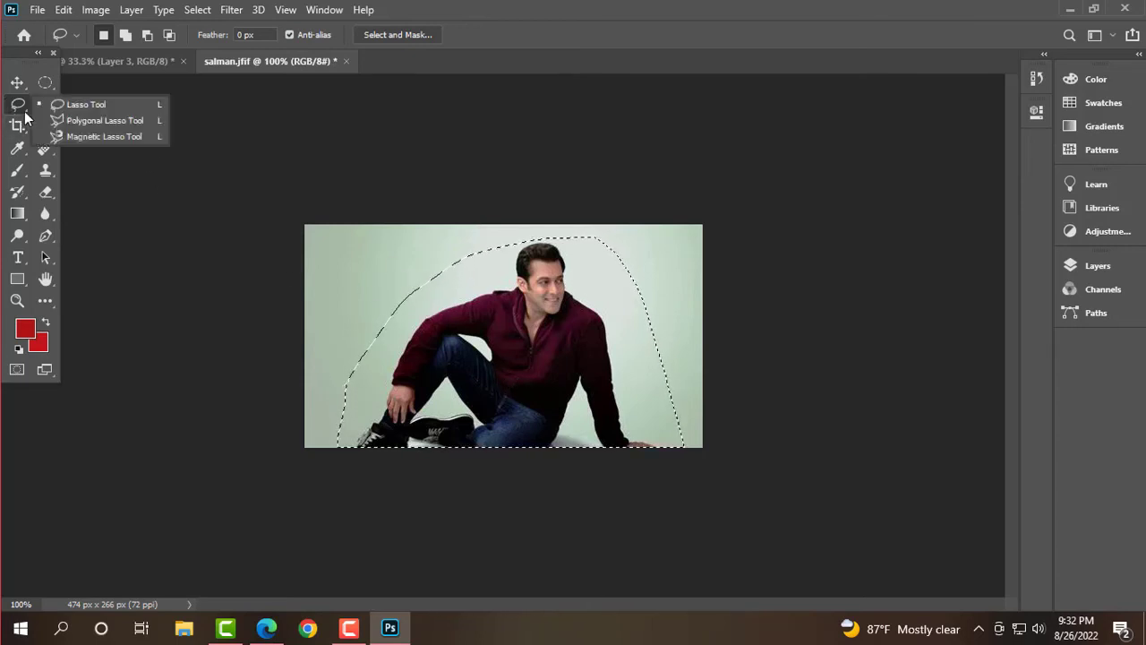
{"action": "left_click", "coordinate": [136, 105]}
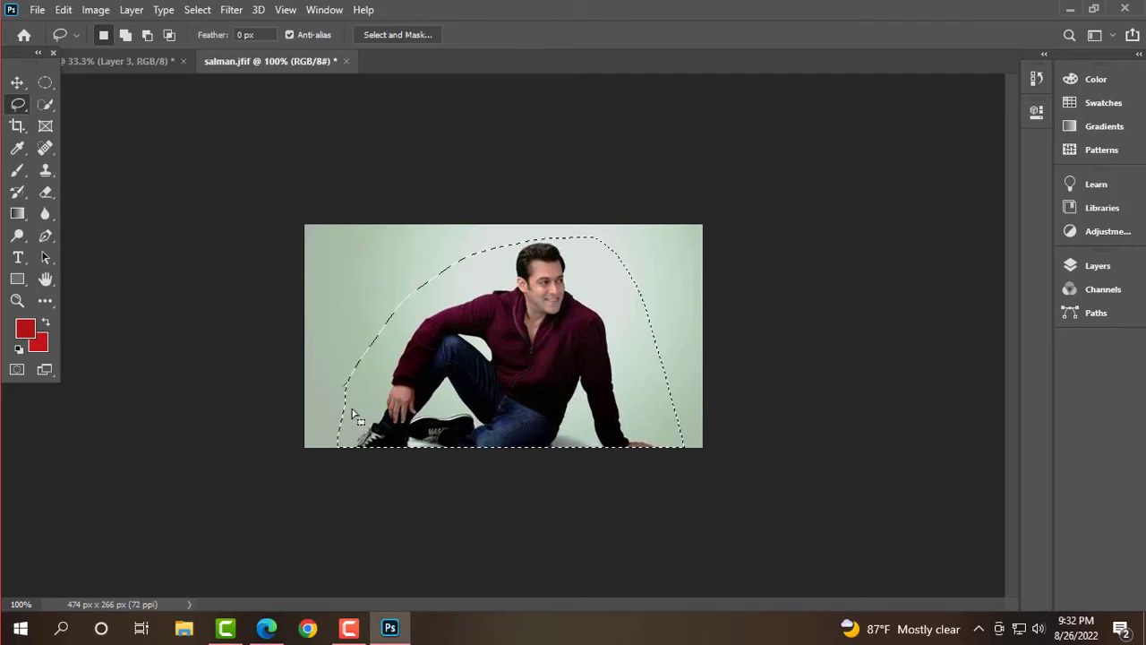
{"action": "left_click_drag", "start_coordinate": [357, 403], "coordinate": [374, 321]}
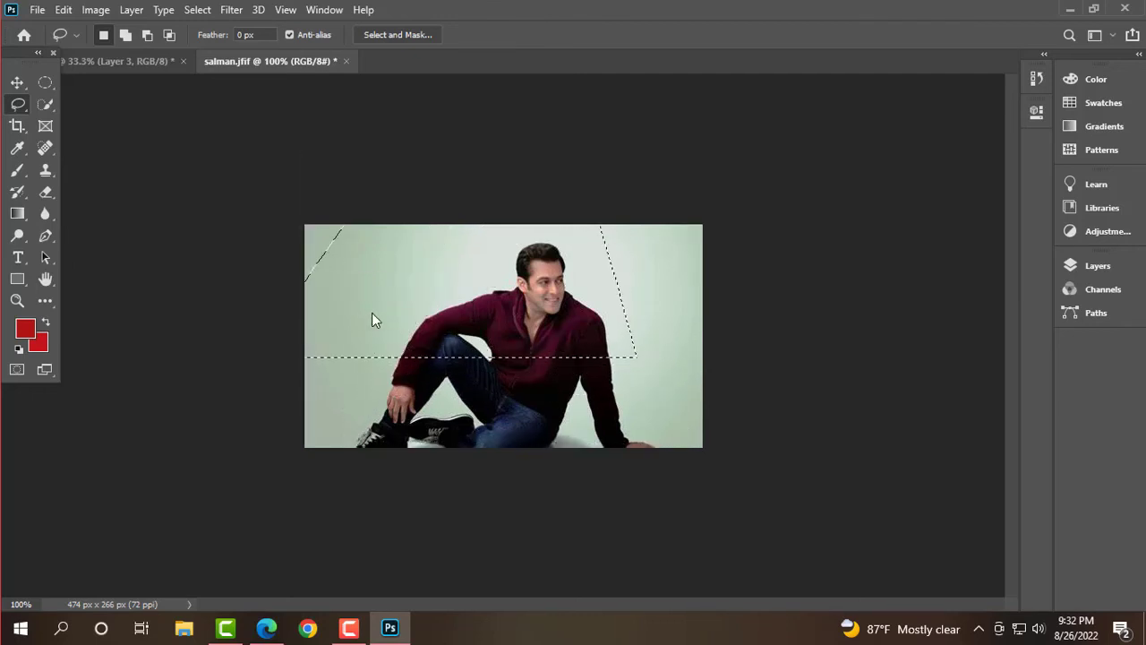
{"action": "left_click_drag", "start_coordinate": [371, 329], "coordinate": [416, 414]}
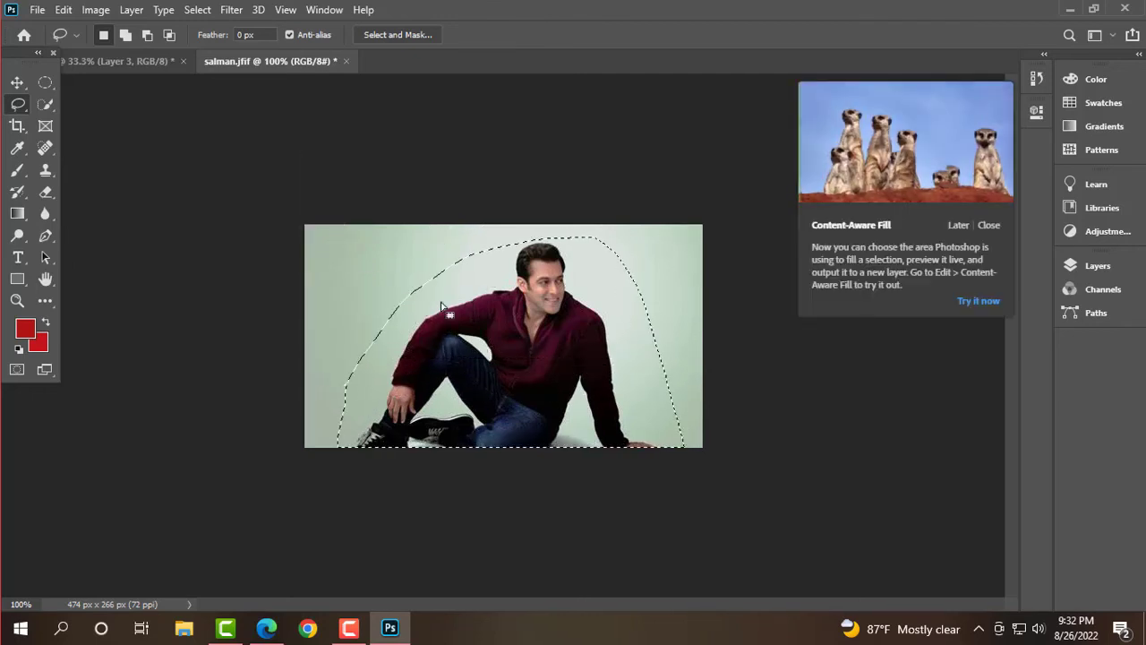
Step: Redraw the lasso outline over the man's head and drag the selected area with Move
{"action": "left_click", "coordinate": [389, 300]}
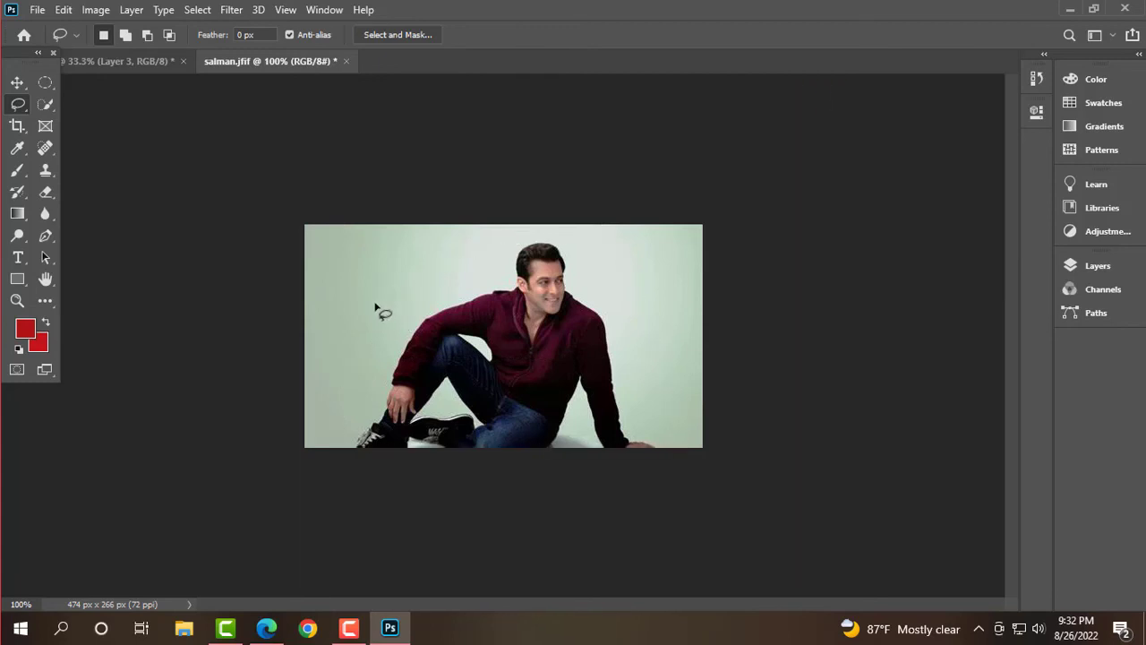
{"action": "left_click_drag", "start_coordinate": [381, 316], "coordinate": [519, 237]}
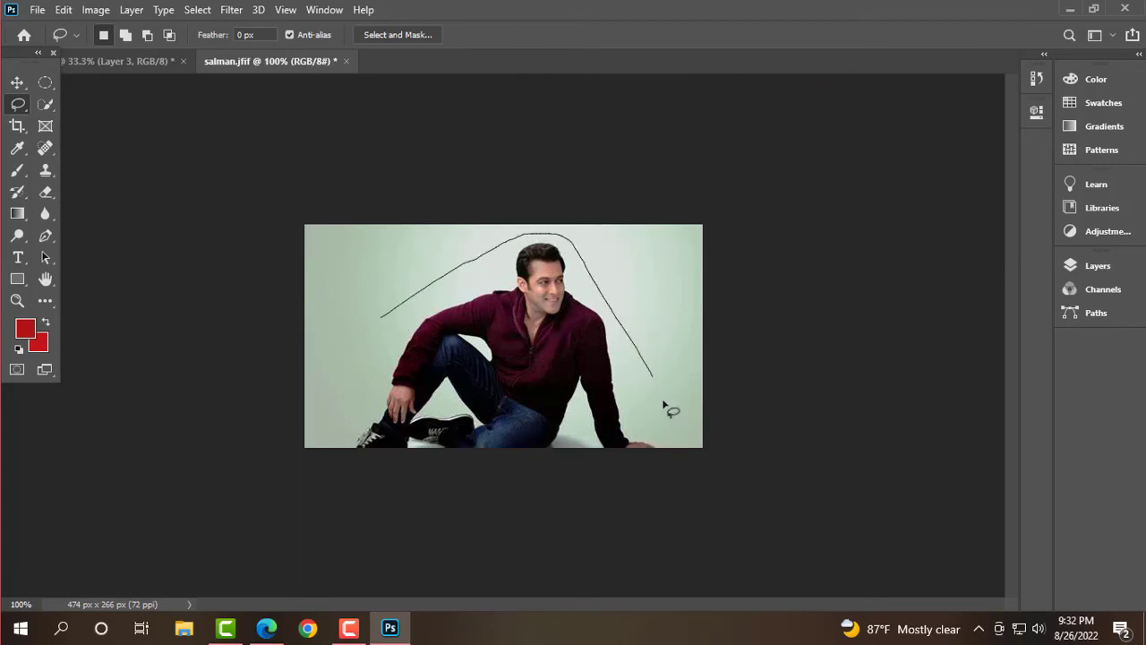
{"action": "mouse_move", "coordinate": [341, 425]}
{"action": "left_mouse_down"}
{"action": "mouse_move", "coordinate": [387, 326]}
{"action": "mouse_move", "coordinate": [381, 315]}
{"action": "left_mouse_up"}
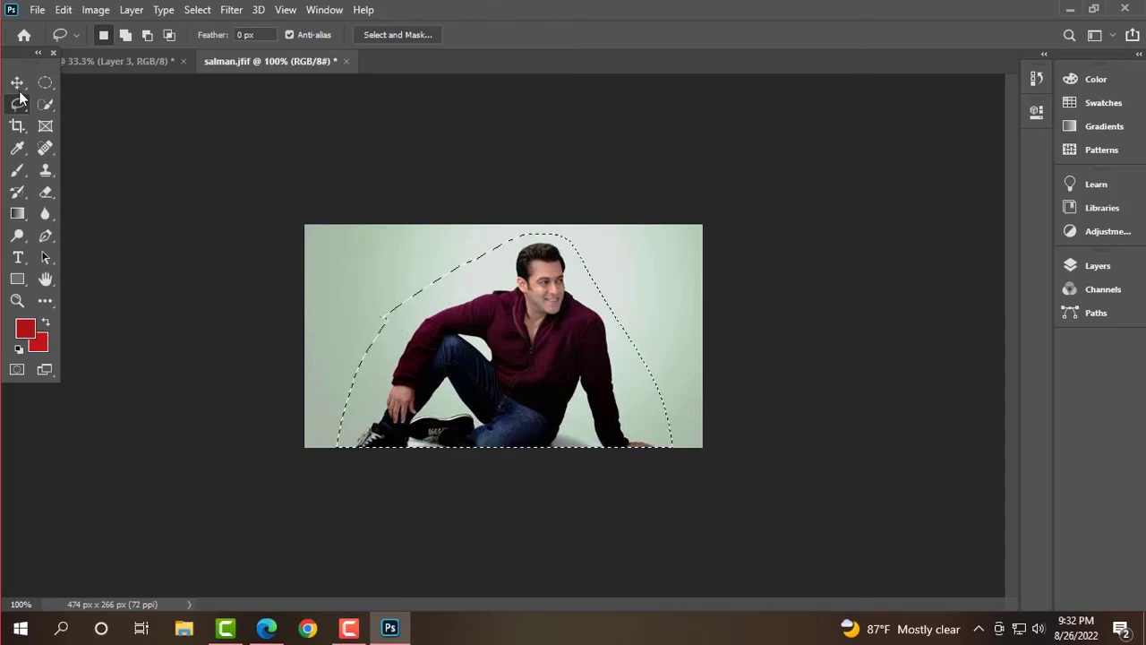
{"action": "key", "text": "v"}
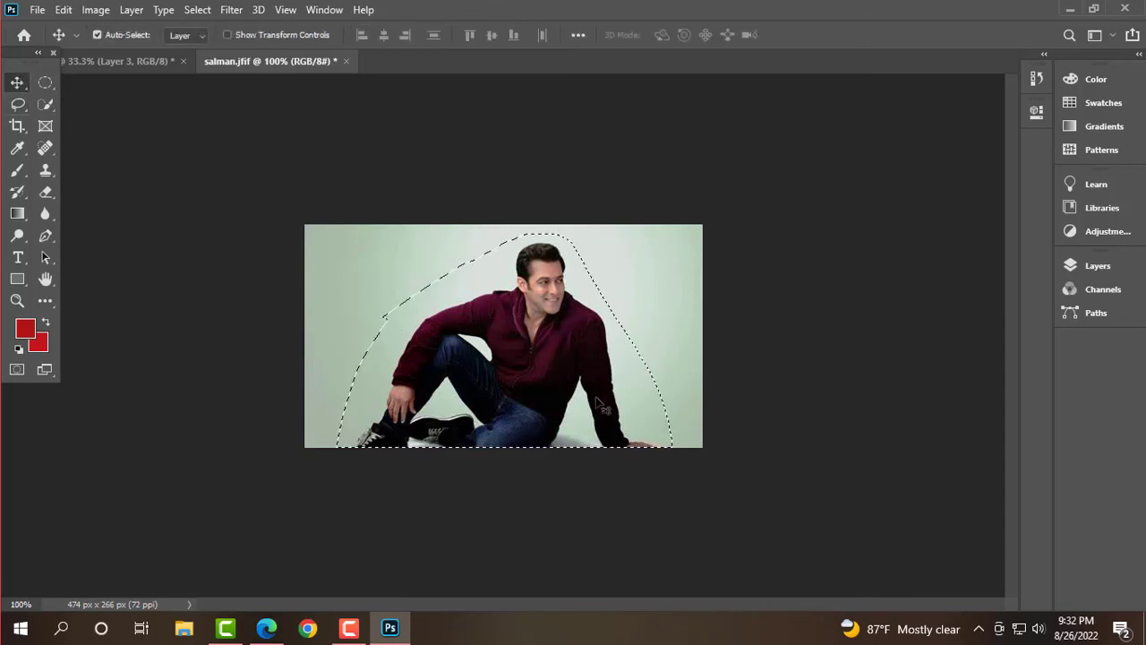
{"action": "mouse_move", "coordinate": [667, 391]}
{"action": "left_mouse_down"}
{"action": "mouse_move", "coordinate": [581, 441]}
{"action": "mouse_move", "coordinate": [716, 401]}
{"action": "left_mouse_up"}
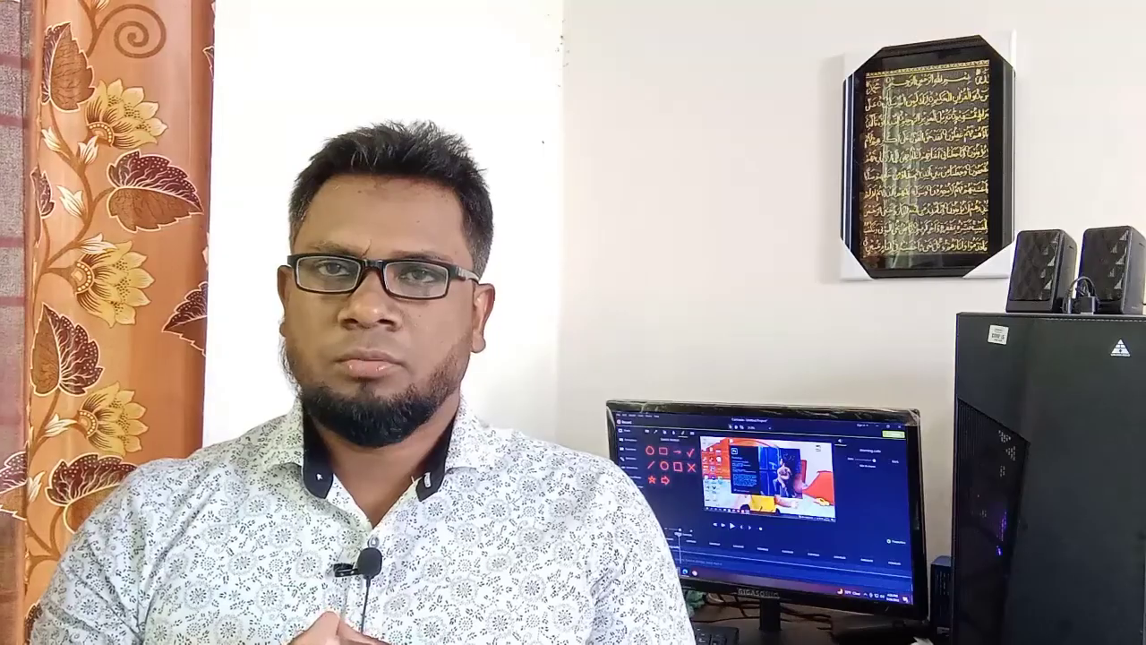